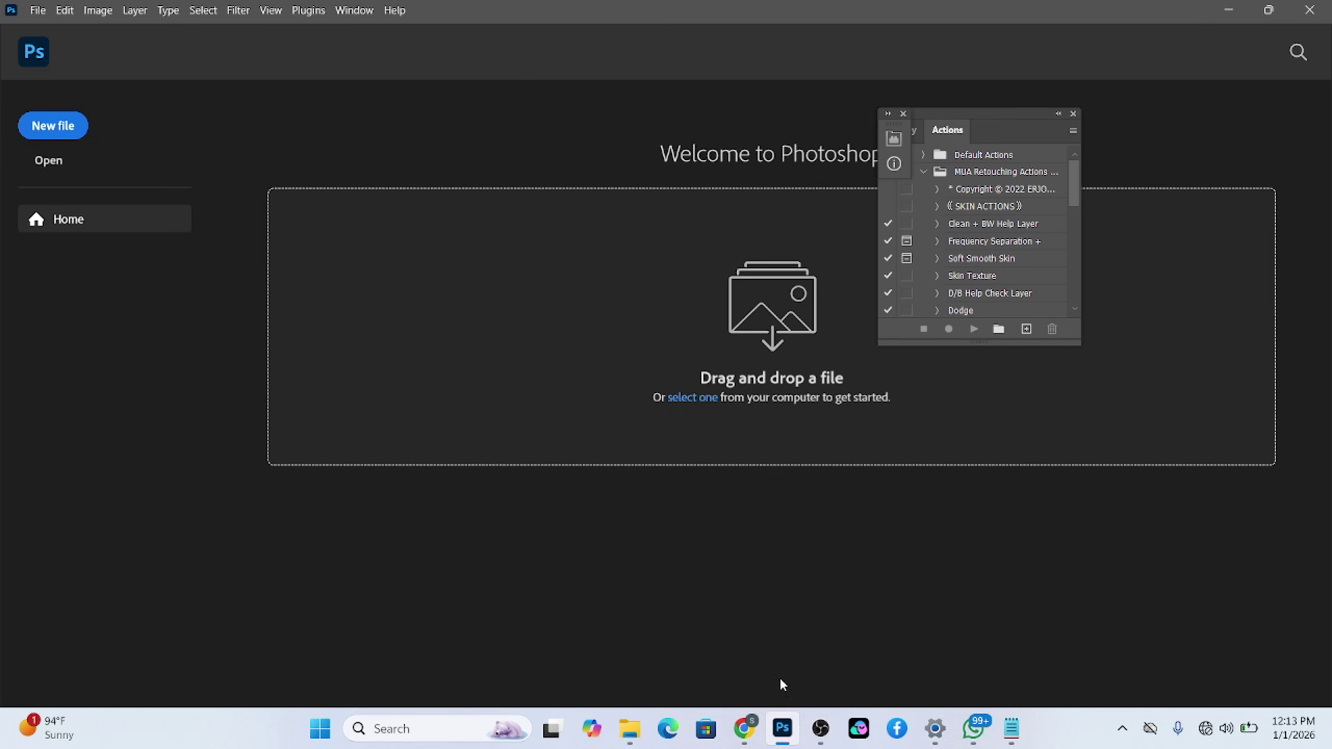
# Open the pink-theme image from Downloads in Photoshop, then close it again.
pyautogui.moveTo(784, 732)
pyautogui.moveTo(624, 735)
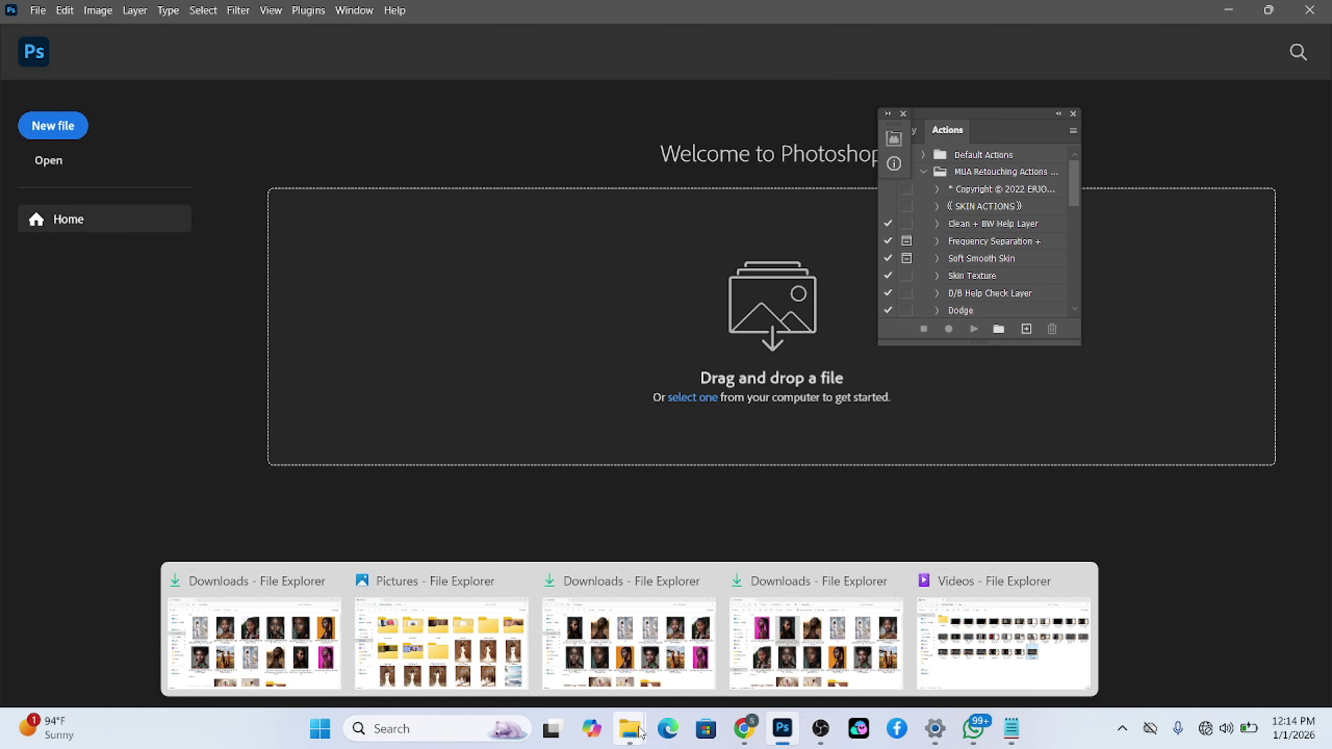
pyautogui.click(816, 634)
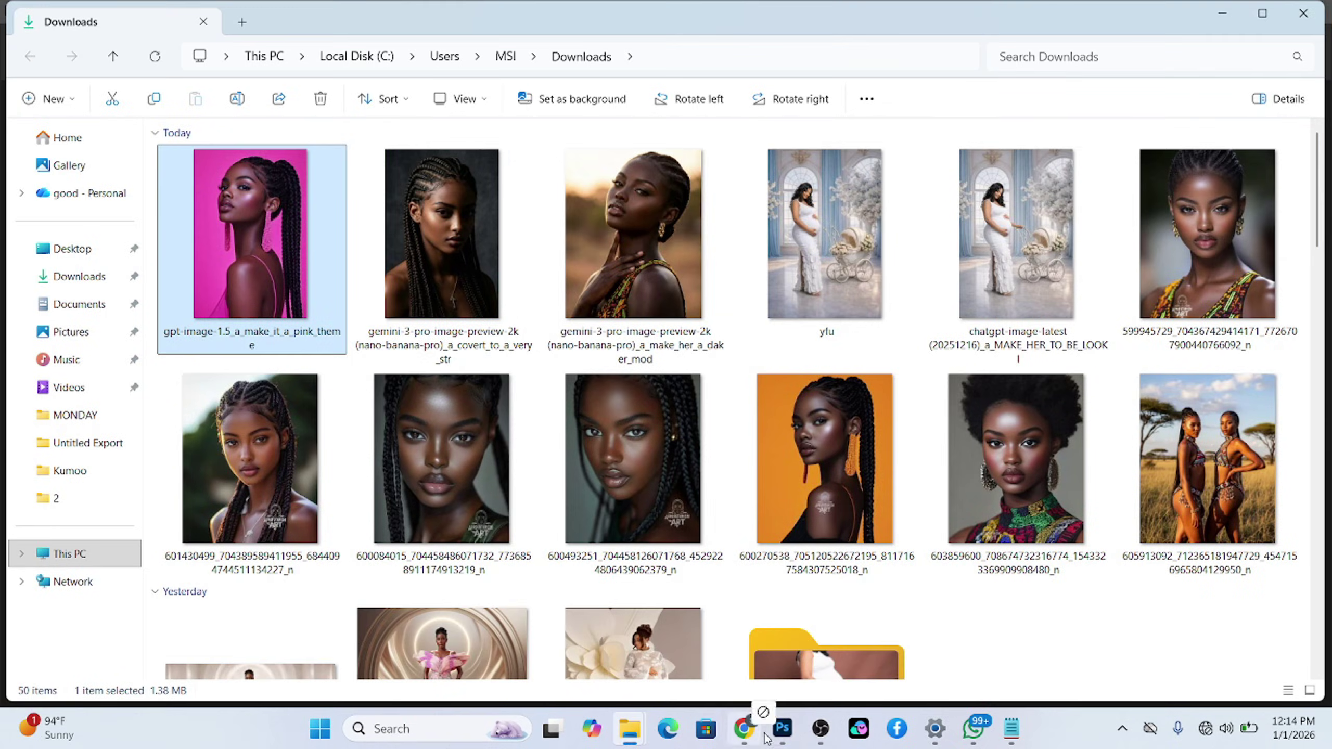
pyautogui.moveTo(767, 740); pyautogui.dragTo(545, 436)
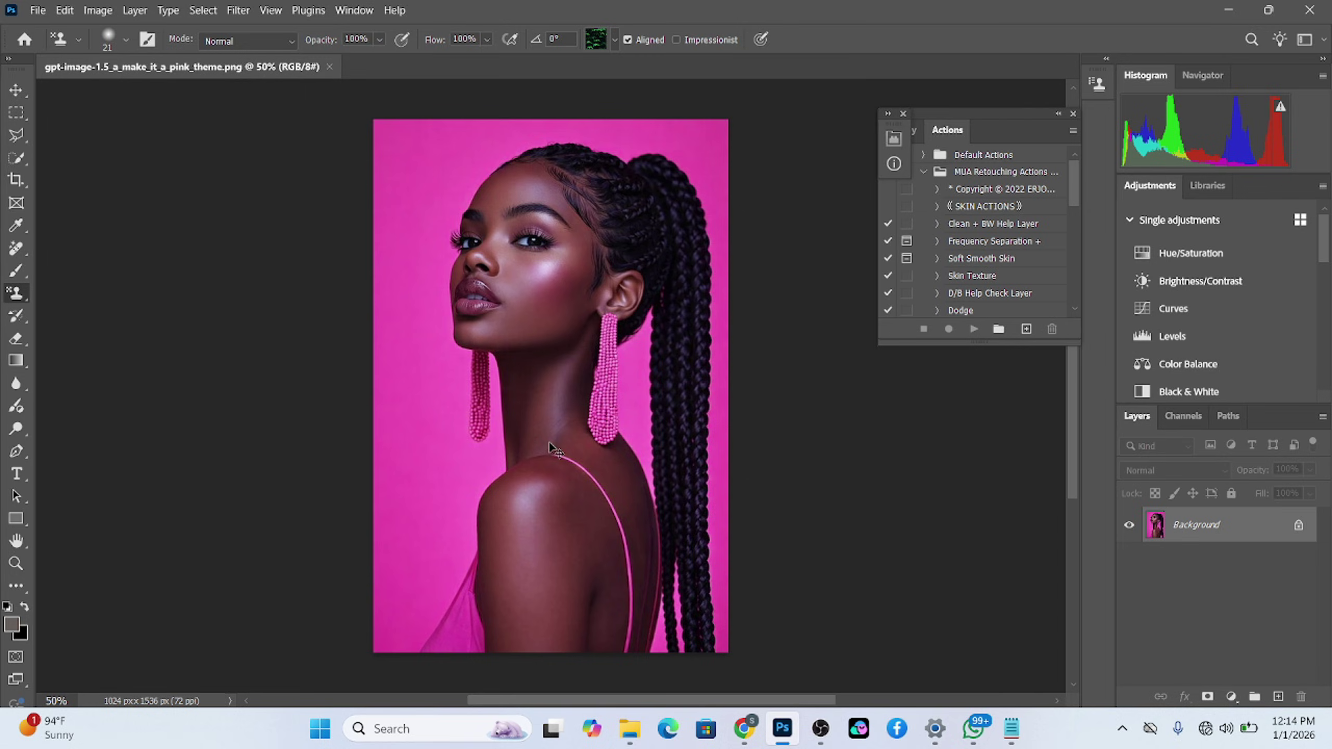
pyautogui.hotkey('ctrl', 'w')
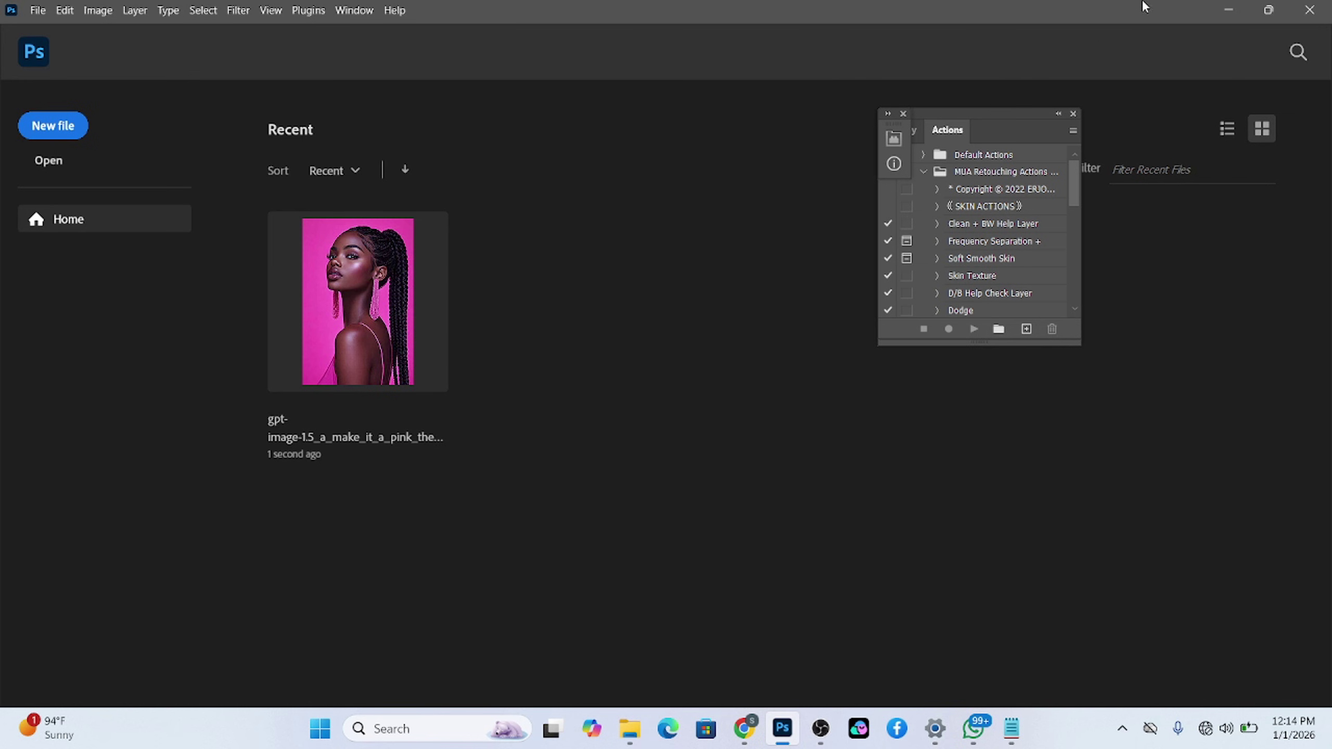
# Open dghha.jpg from the Music folder as a Photoshop document.
pyautogui.click(1230, 14)
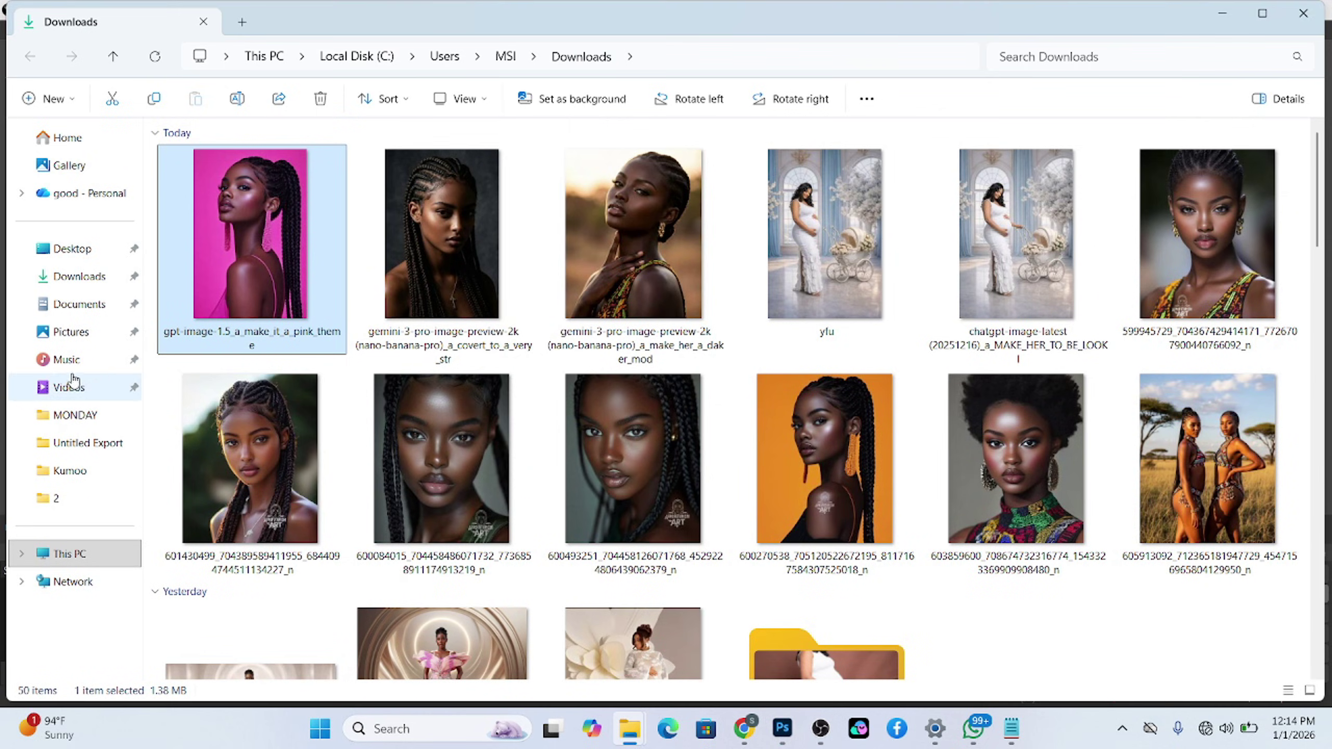
pyautogui.click(67, 359)
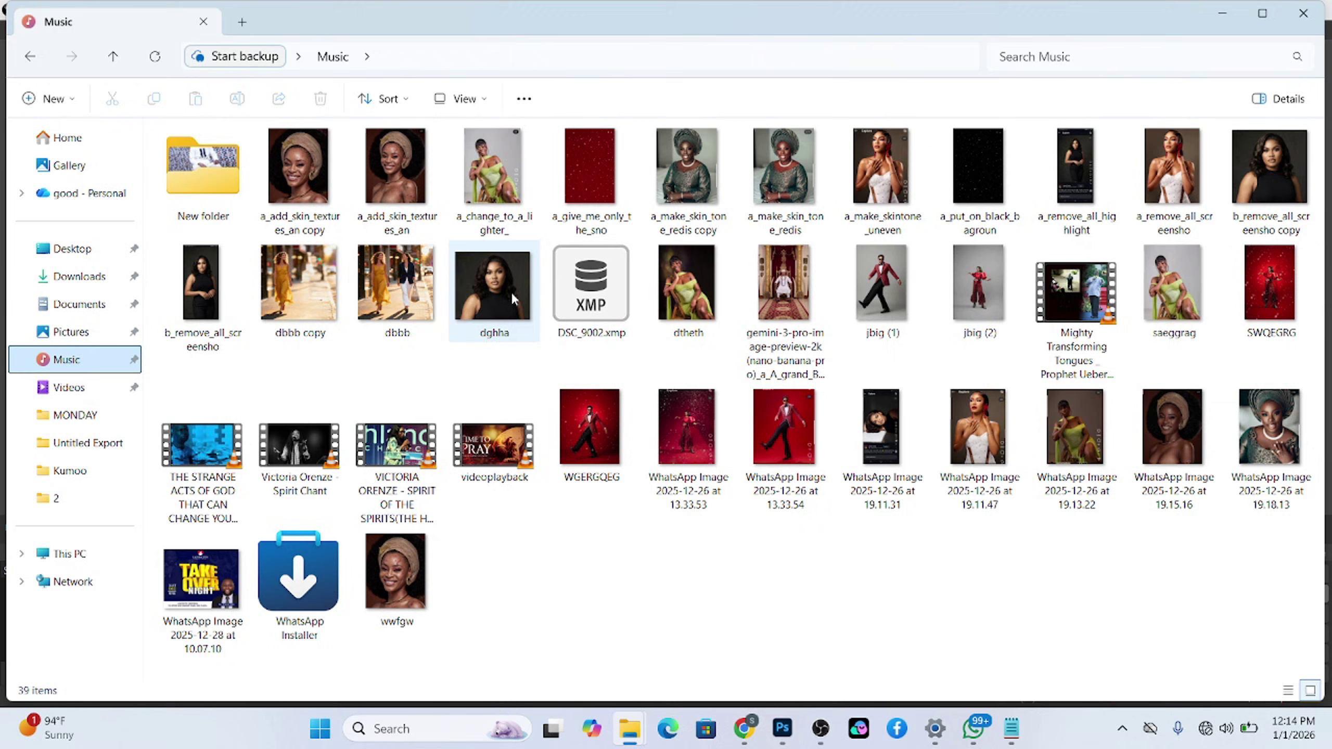
pyautogui.moveTo(511, 292); pyautogui.dragTo(644, 518)
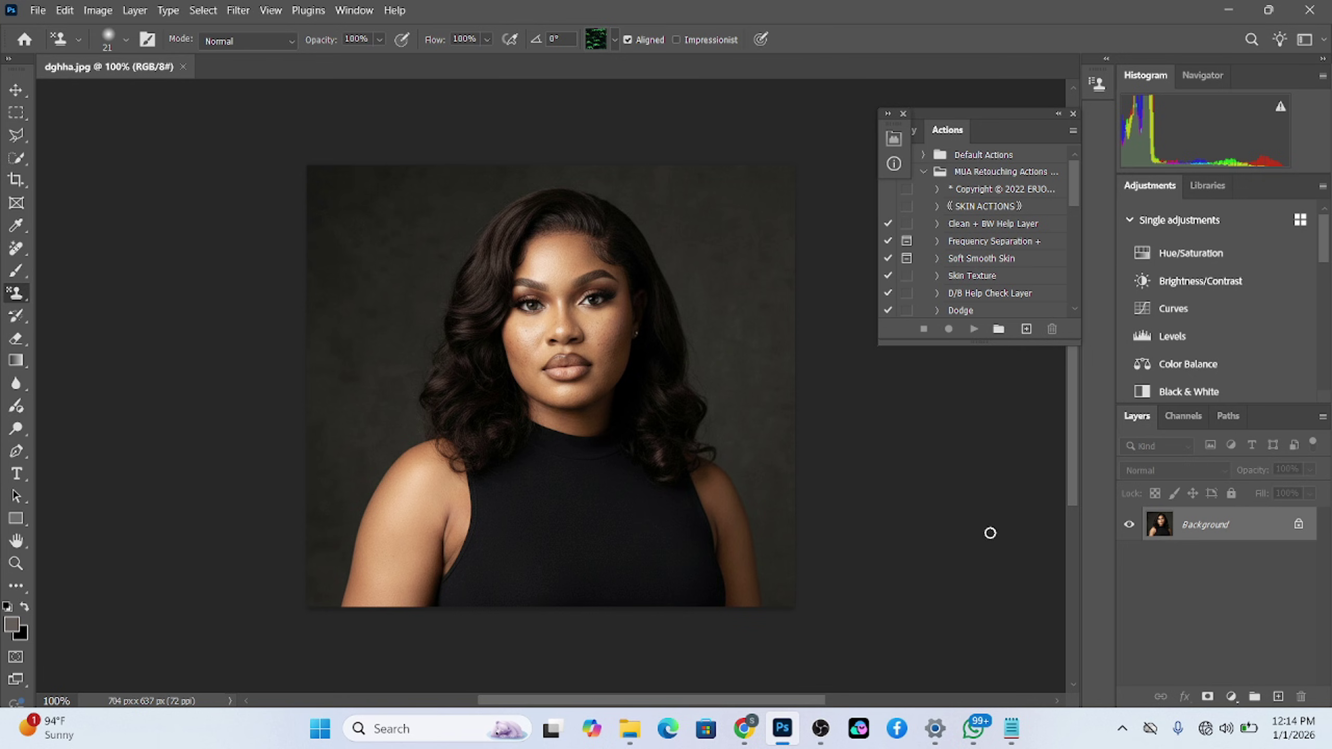
# Reset the Photography workspace so the floating Actions panel clears off the portrait.
pyautogui.rightClick(893, 551)
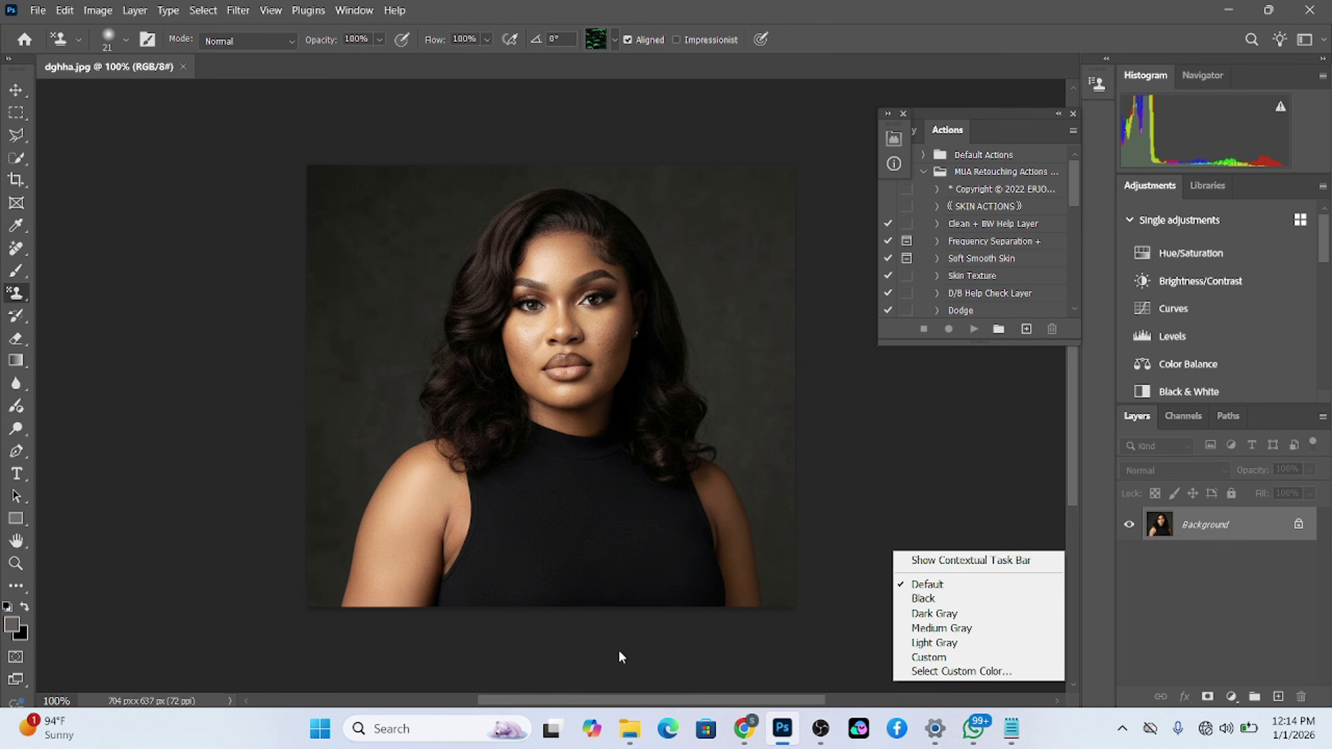
pyautogui.click(979, 452)
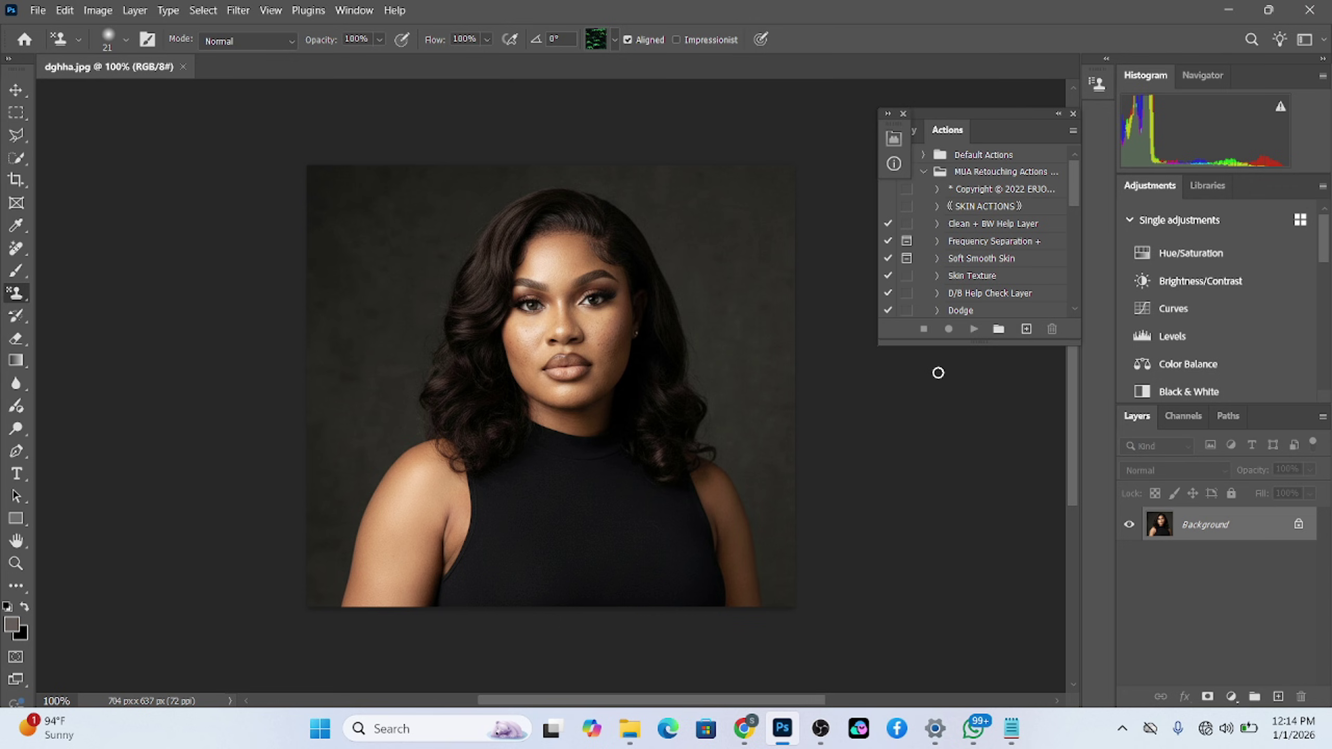
pyautogui.click(1326, 41)
pyautogui.click(1250, 142)
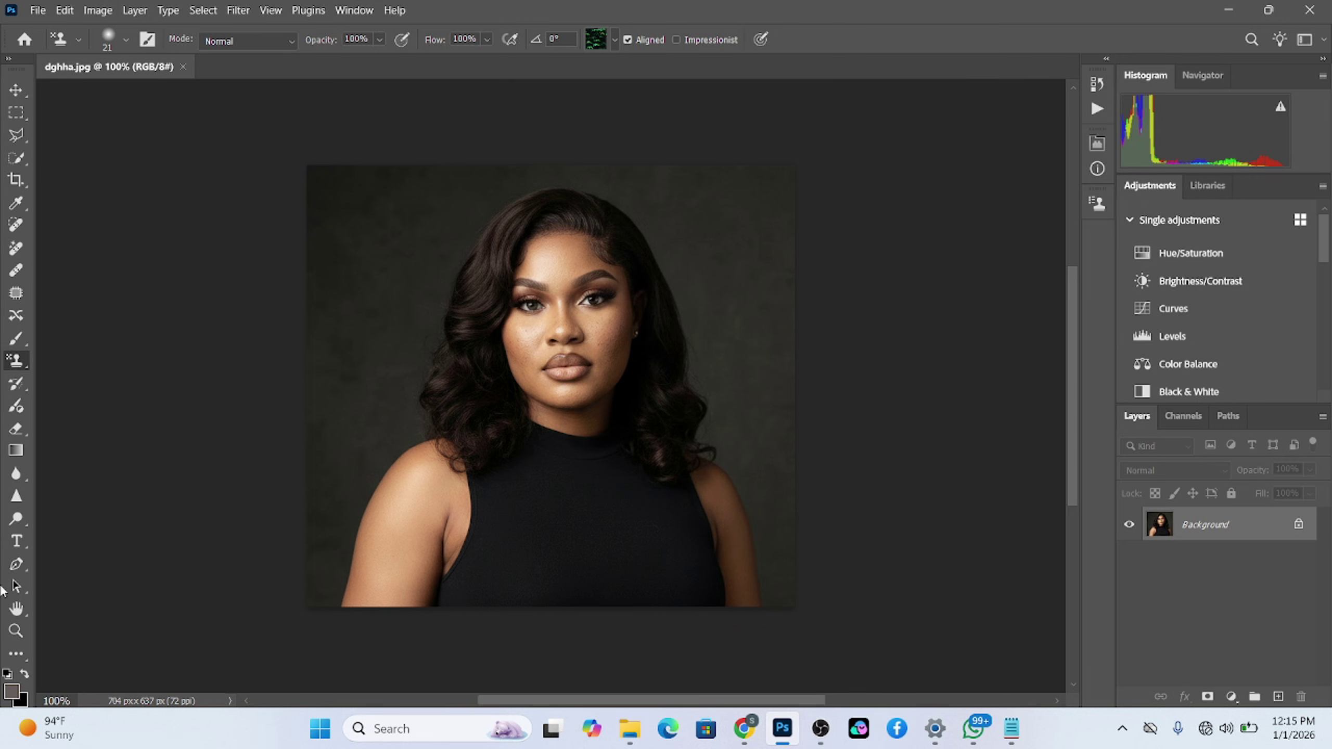
pyautogui.rightClick(963, 376)
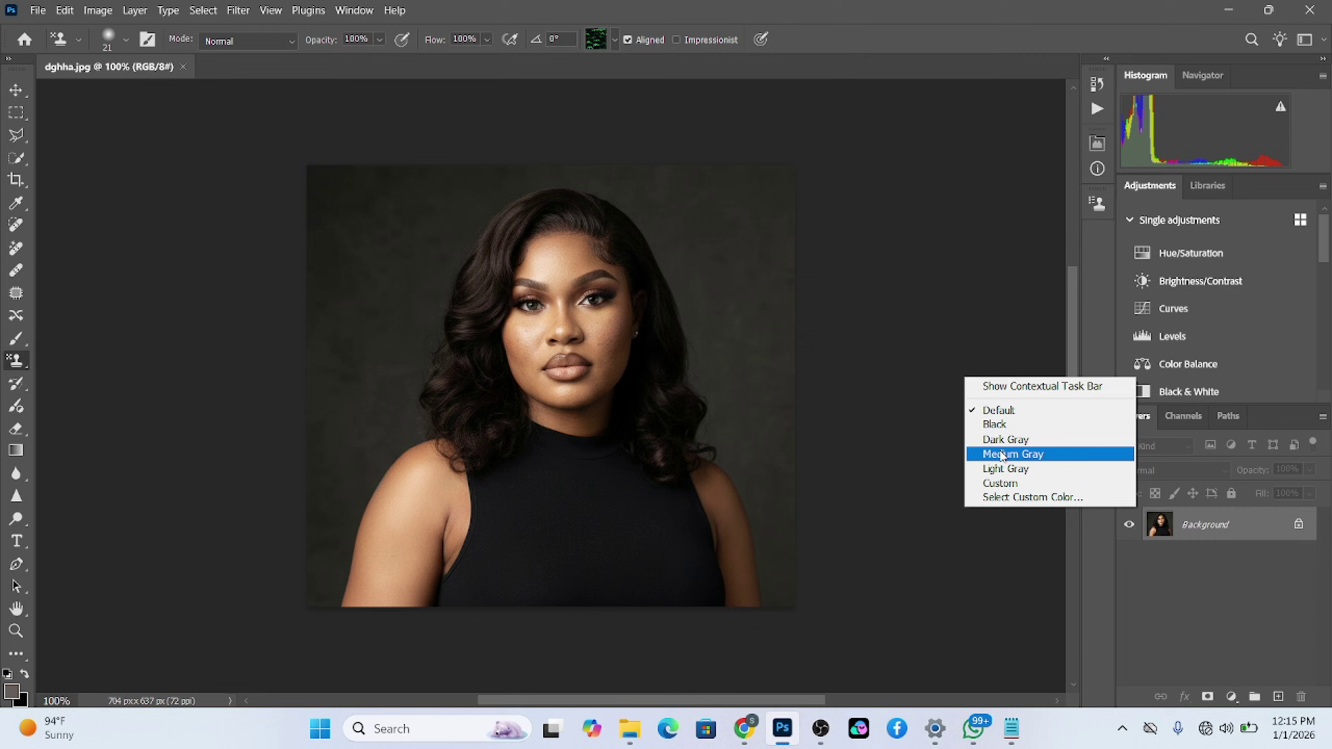
pyautogui.click(985, 424)
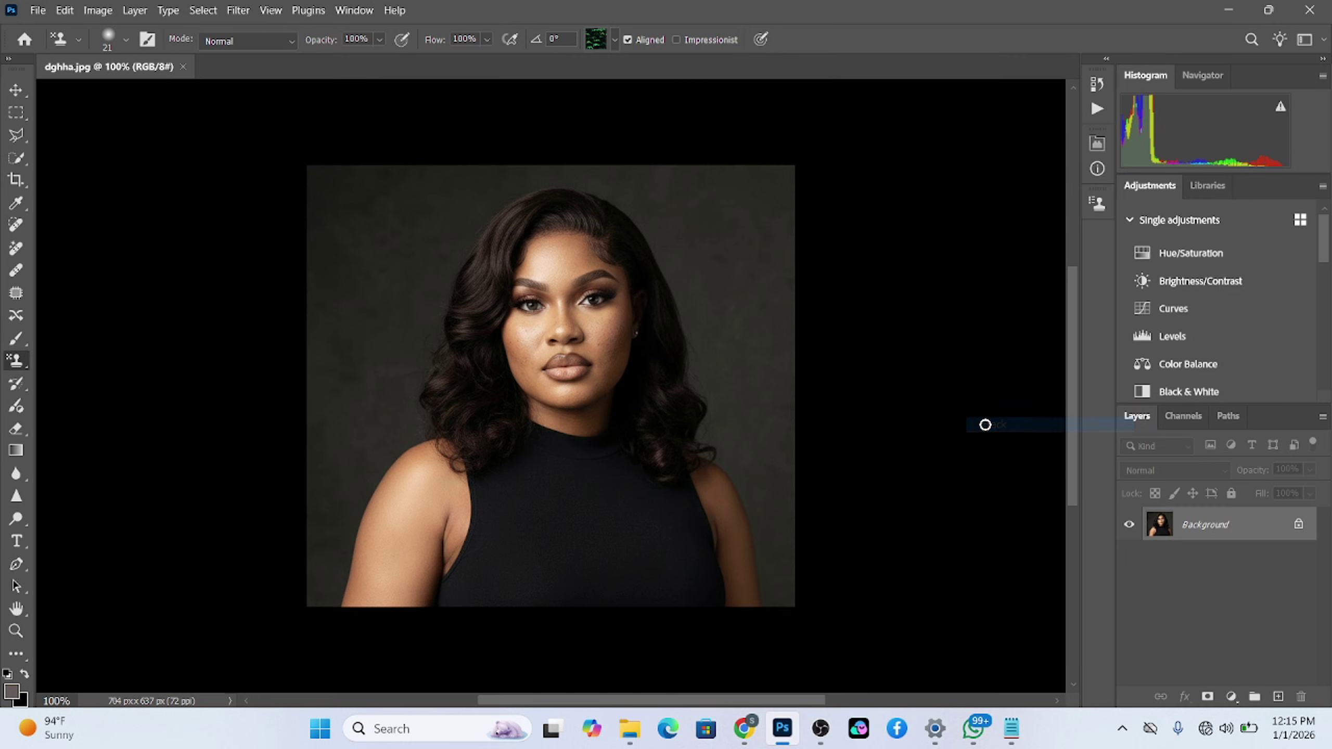
pyautogui.rightClick(951, 404)
pyautogui.click(991, 469)
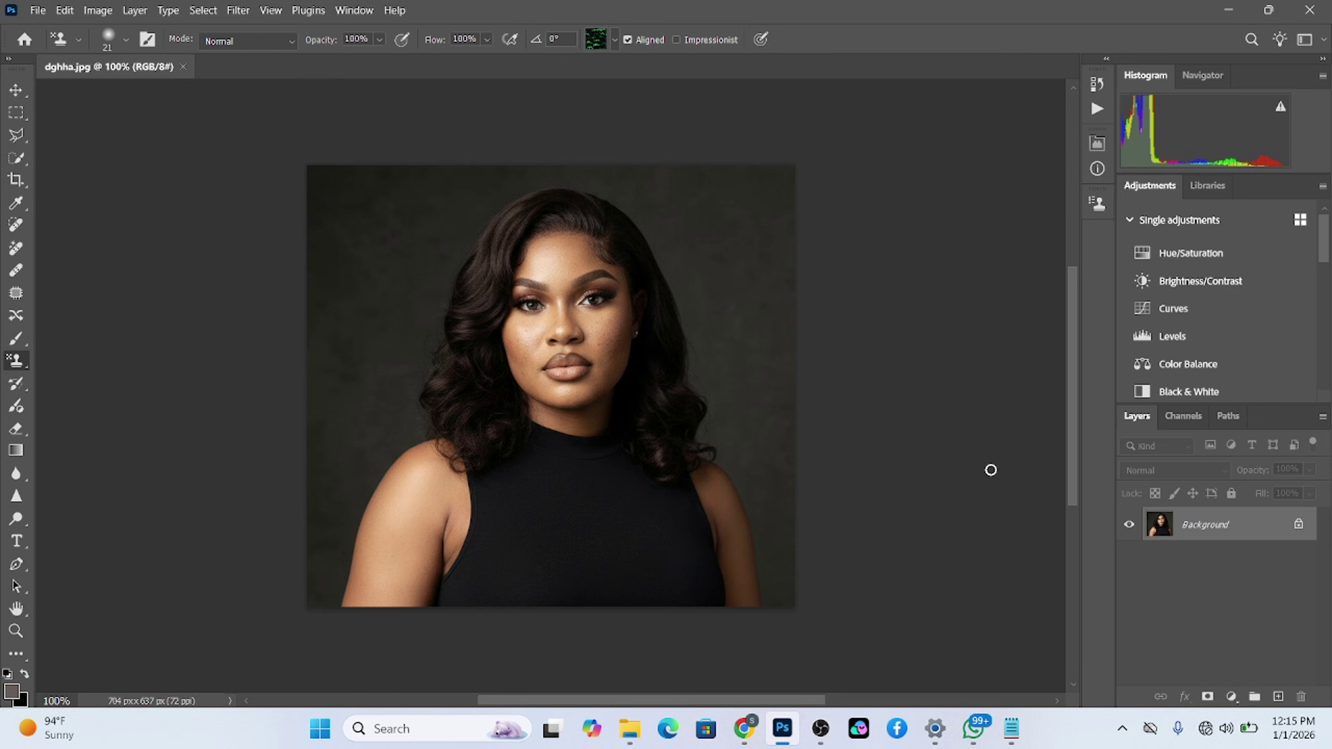
pyautogui.rightClick(939, 435)
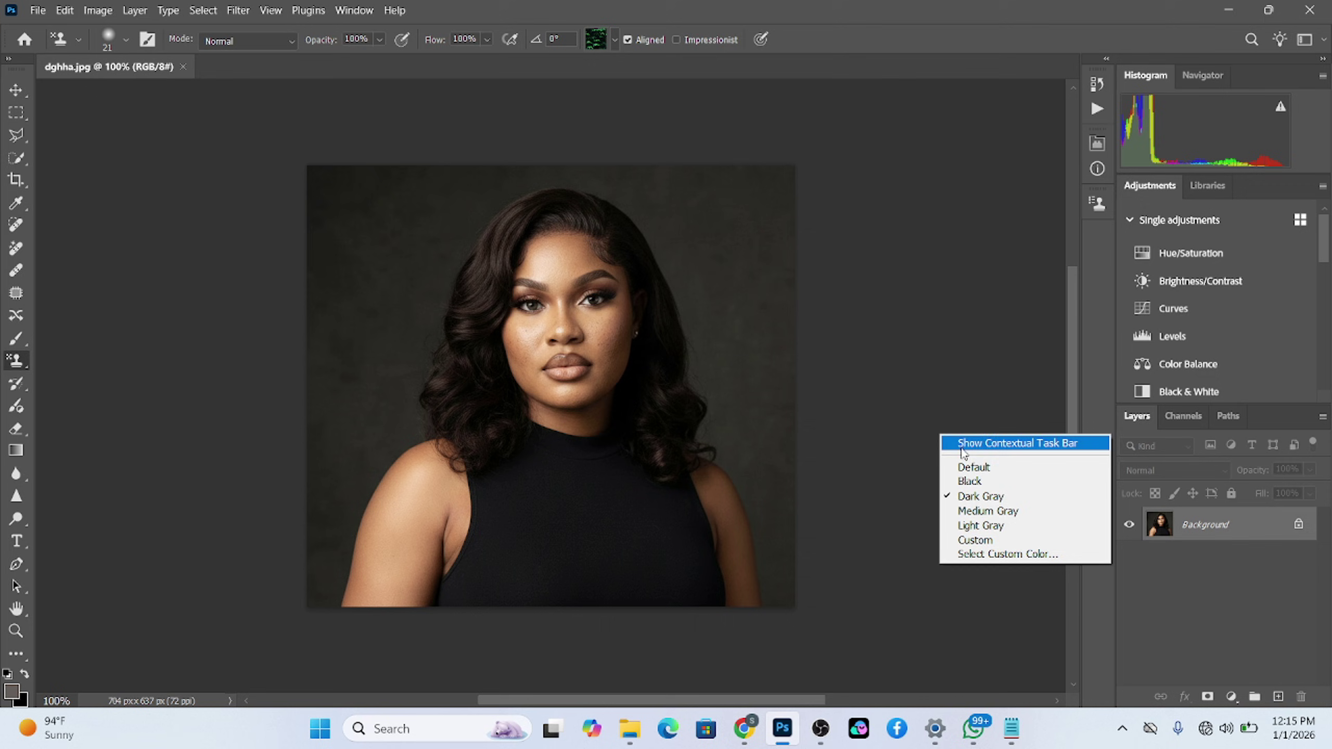
pyautogui.click(991, 525)
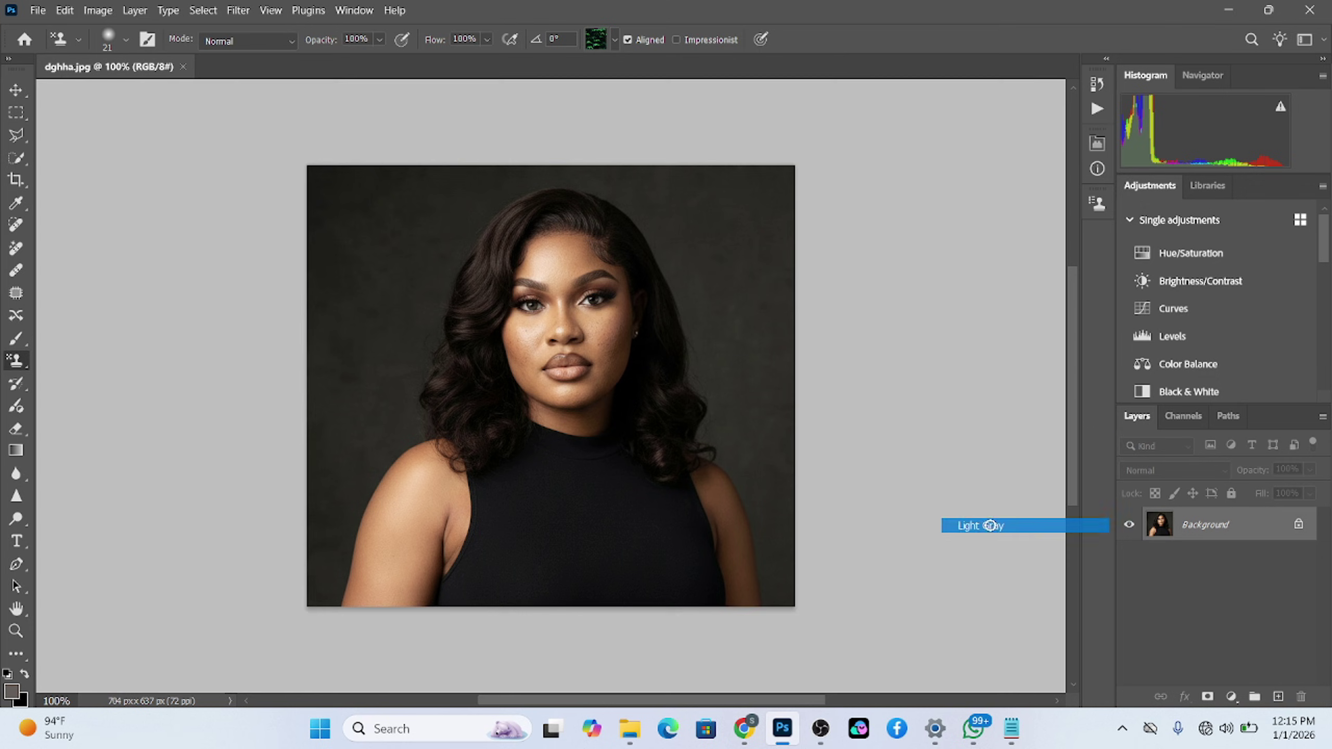
pyautogui.rightClick(964, 442)
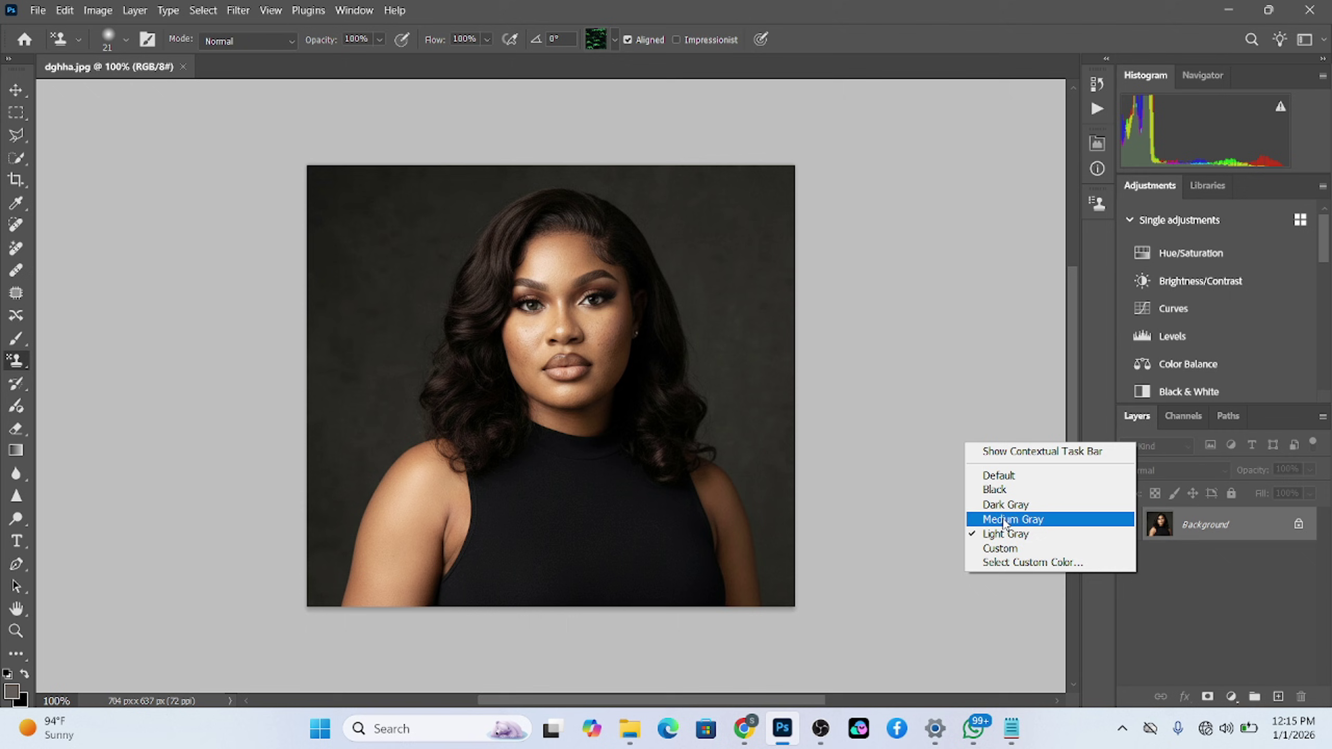
pyautogui.click(1010, 549)
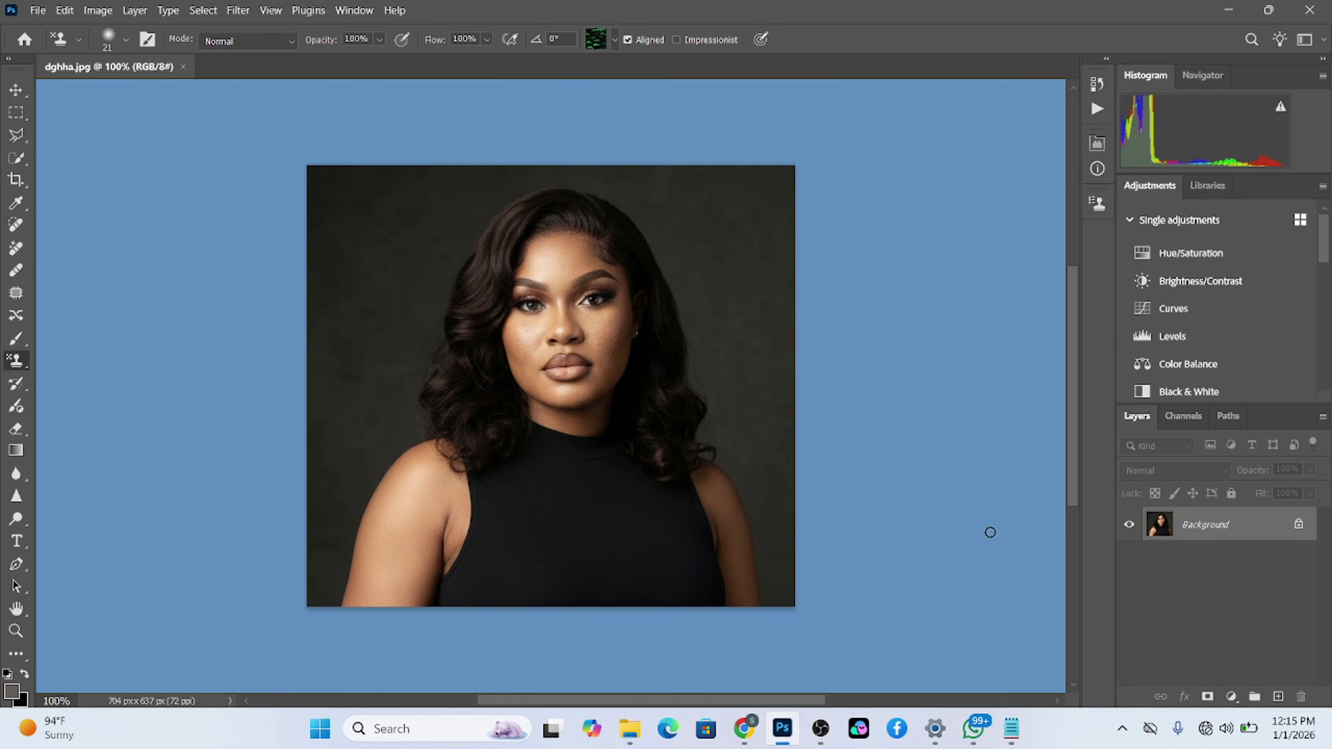
pyautogui.rightClick(957, 457)
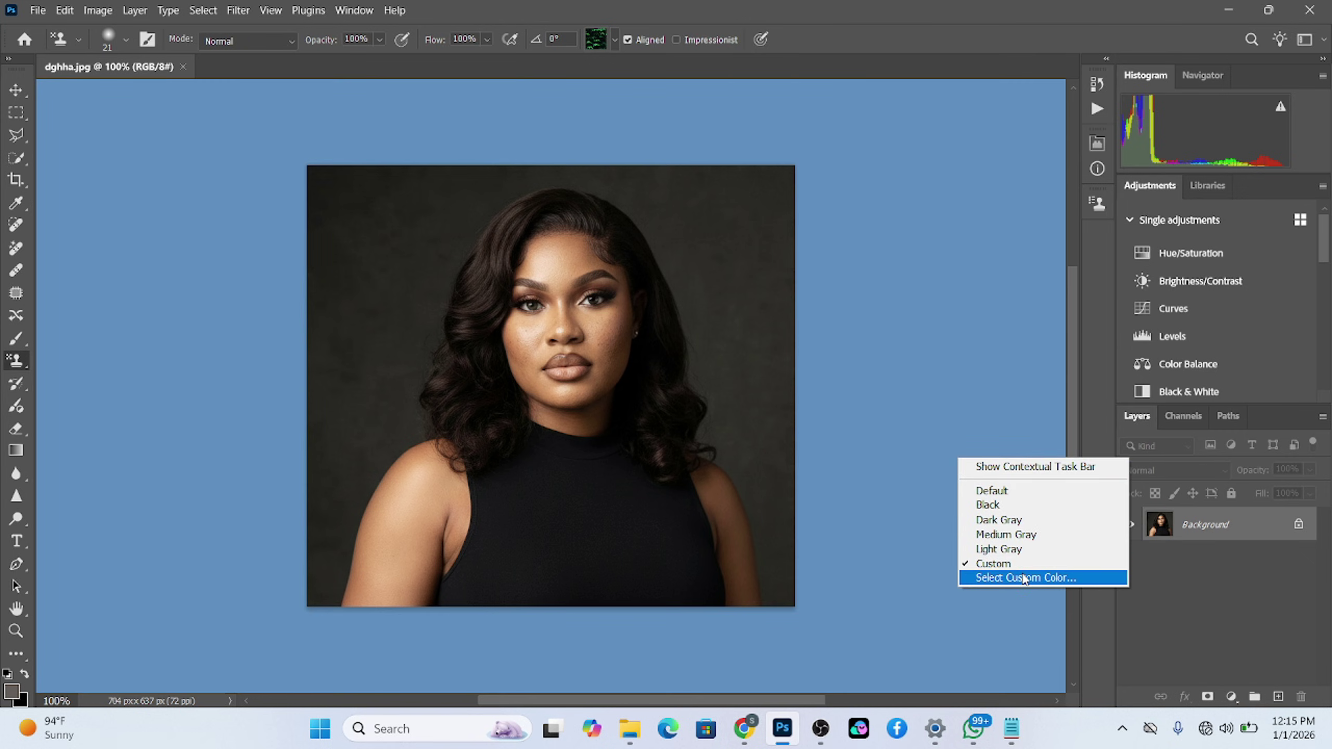
pyautogui.click(1024, 577)
pyautogui.click(882, 209)
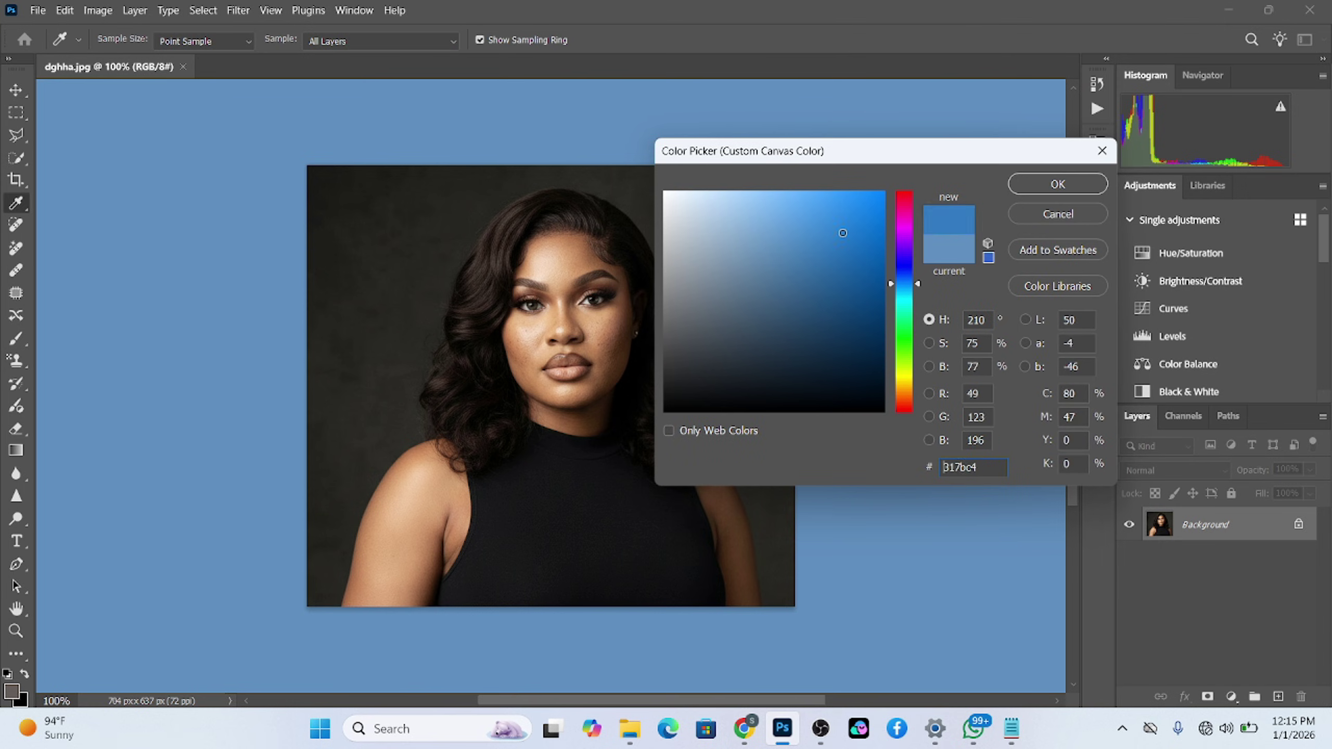
pyautogui.moveTo(835, 249)
pyautogui.mouseDown()
pyautogui.moveTo(719, 248)
pyautogui.moveTo(737, 384)
pyautogui.mouseUp()
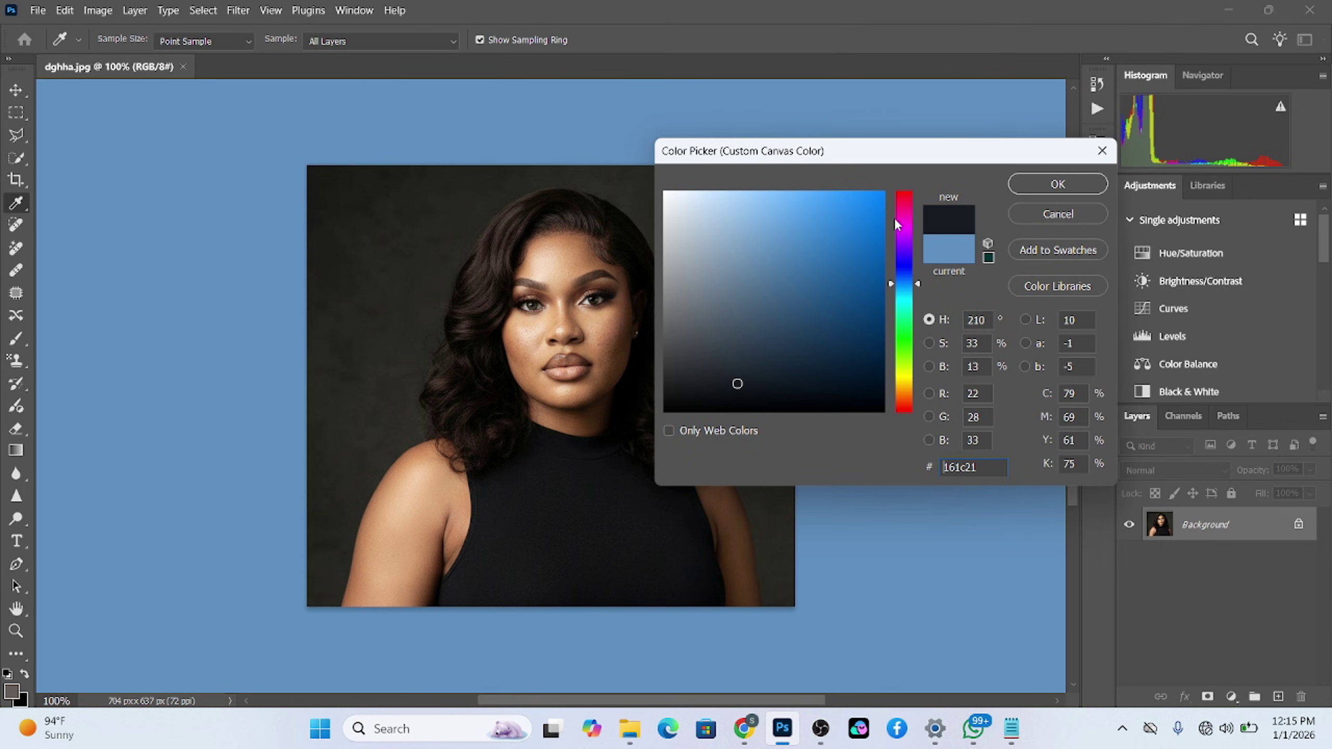
pyautogui.click(907, 198)
pyautogui.click(1074, 186)
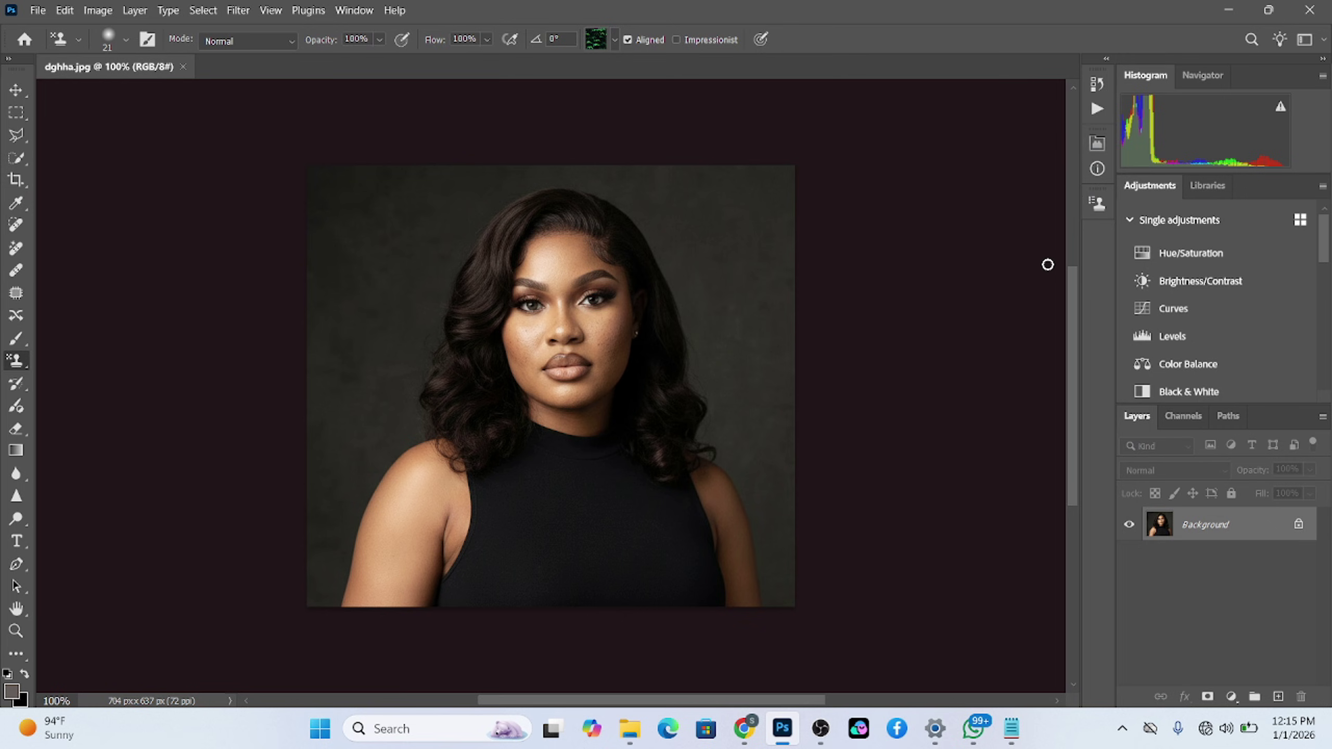
pyautogui.rightClick(914, 295)
pyautogui.click(967, 331)
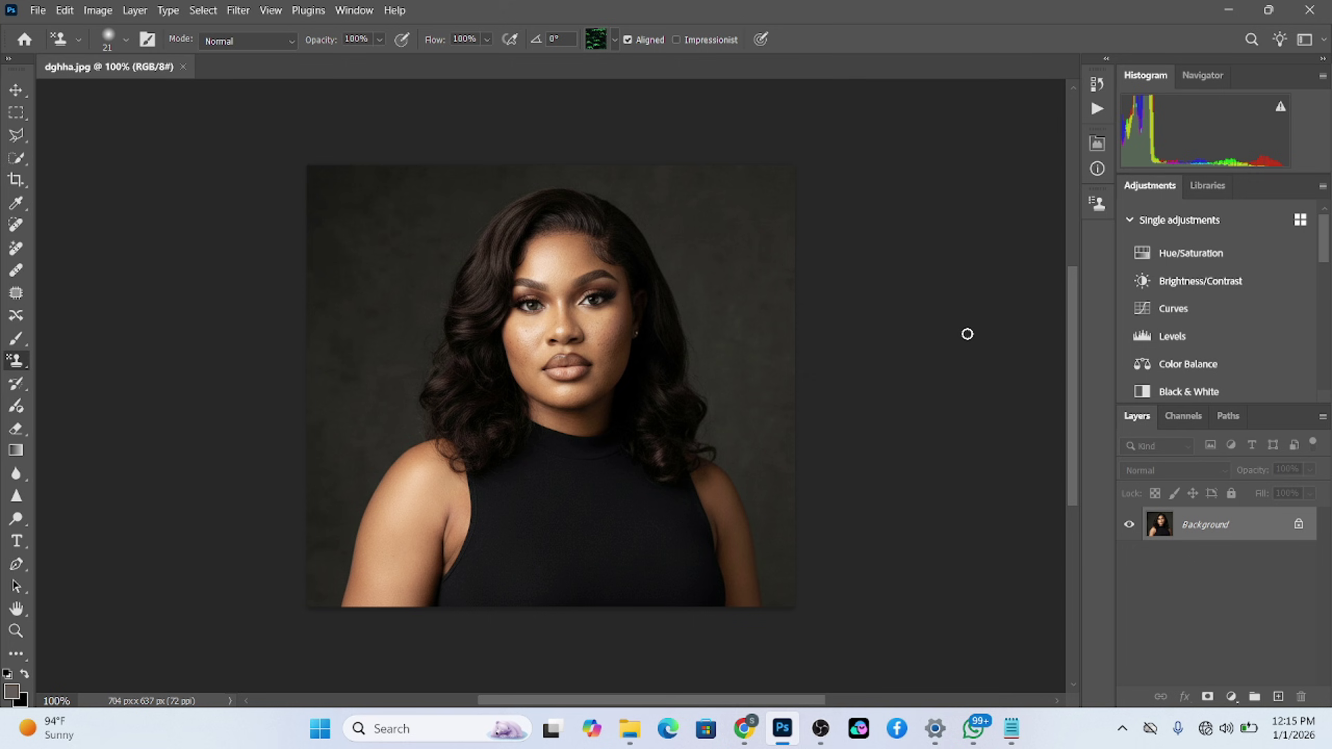
pyautogui.click(38, 11)
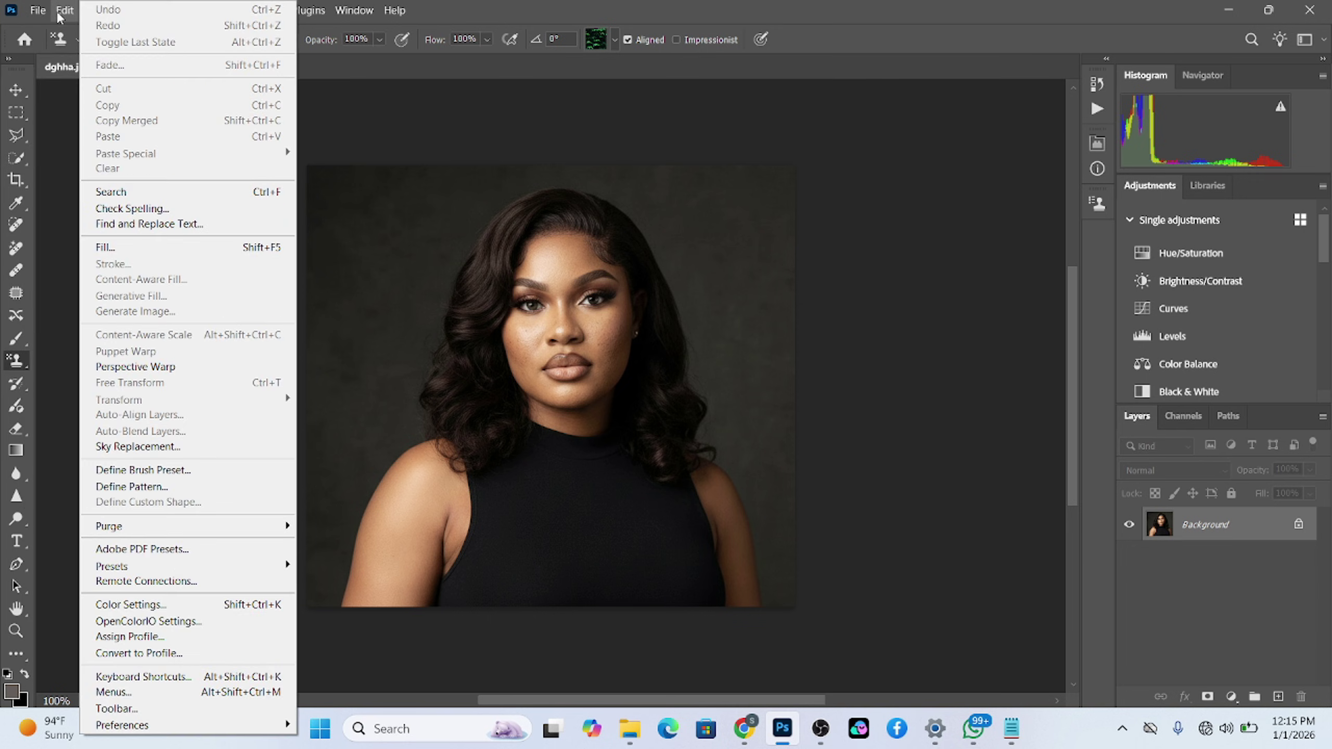
pyautogui.click(60, 12)
pyautogui.click(98, 11)
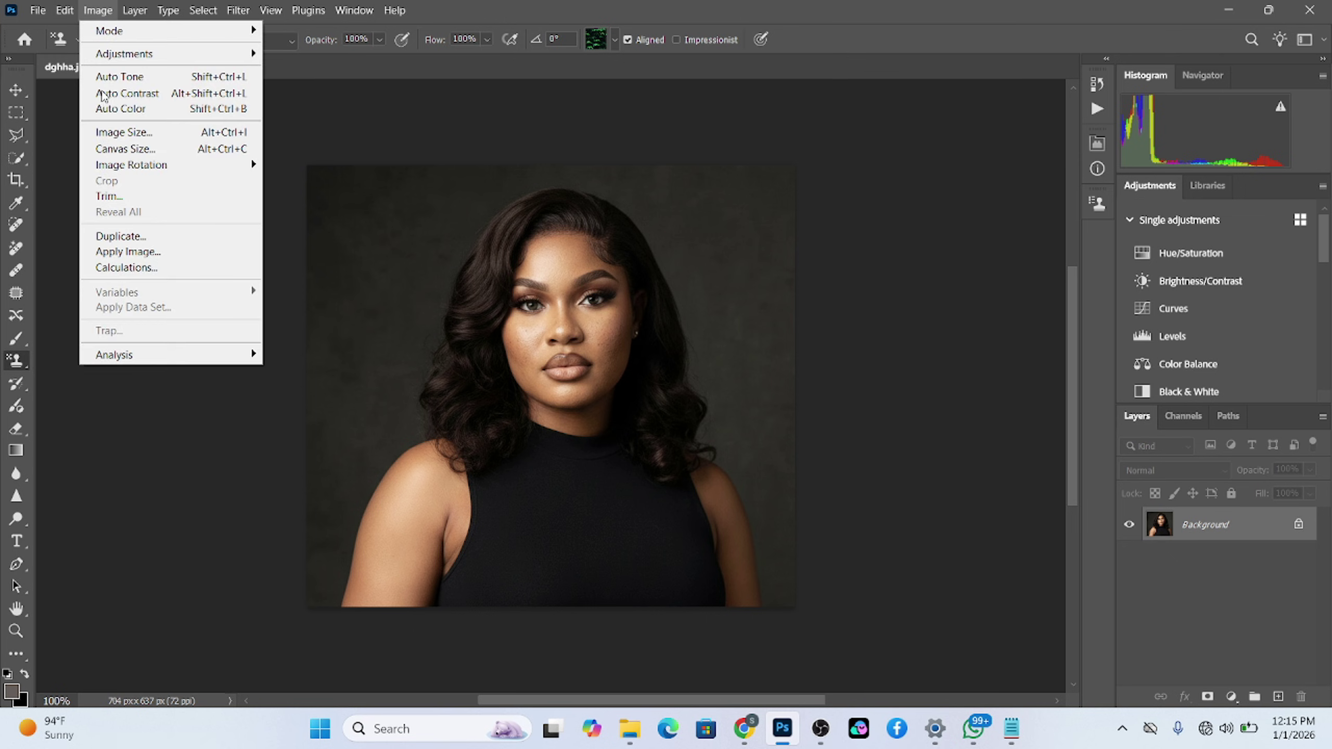
pyautogui.click(124, 22)
pyautogui.click(74, 13)
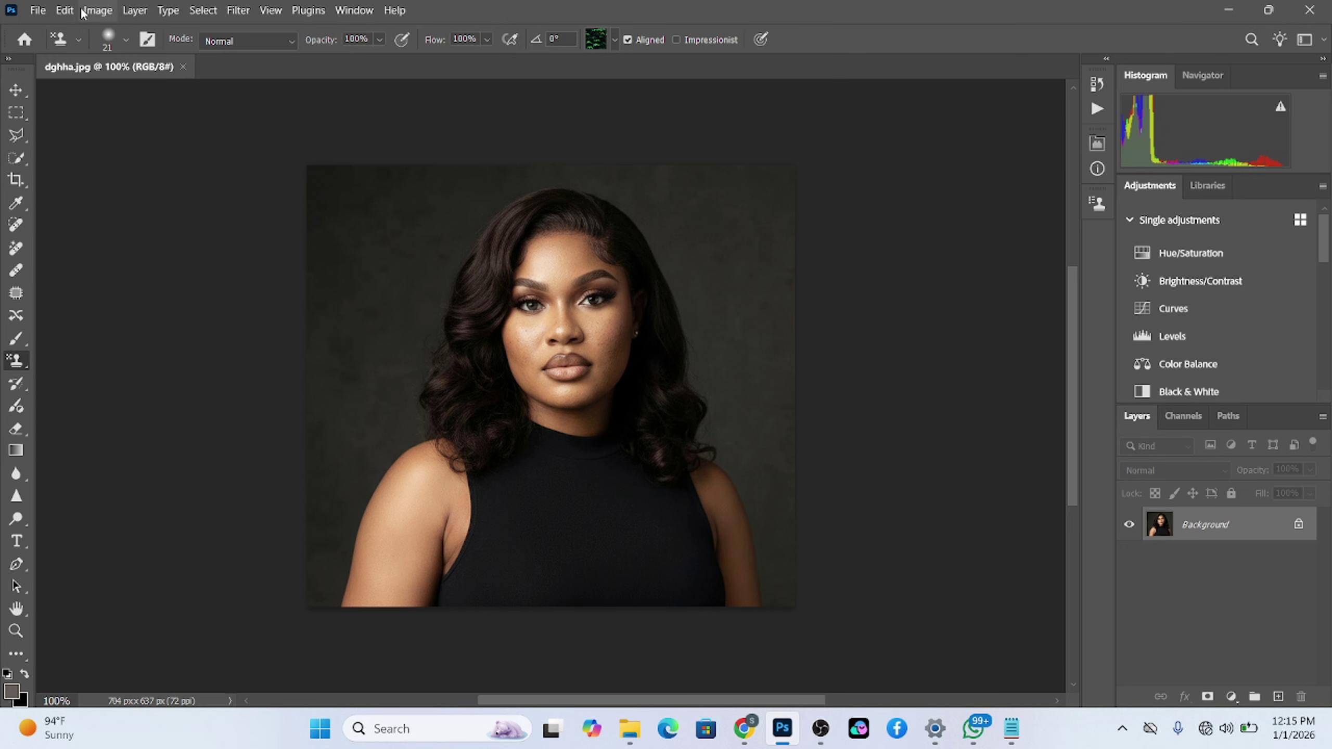
pyautogui.click(93, 14)
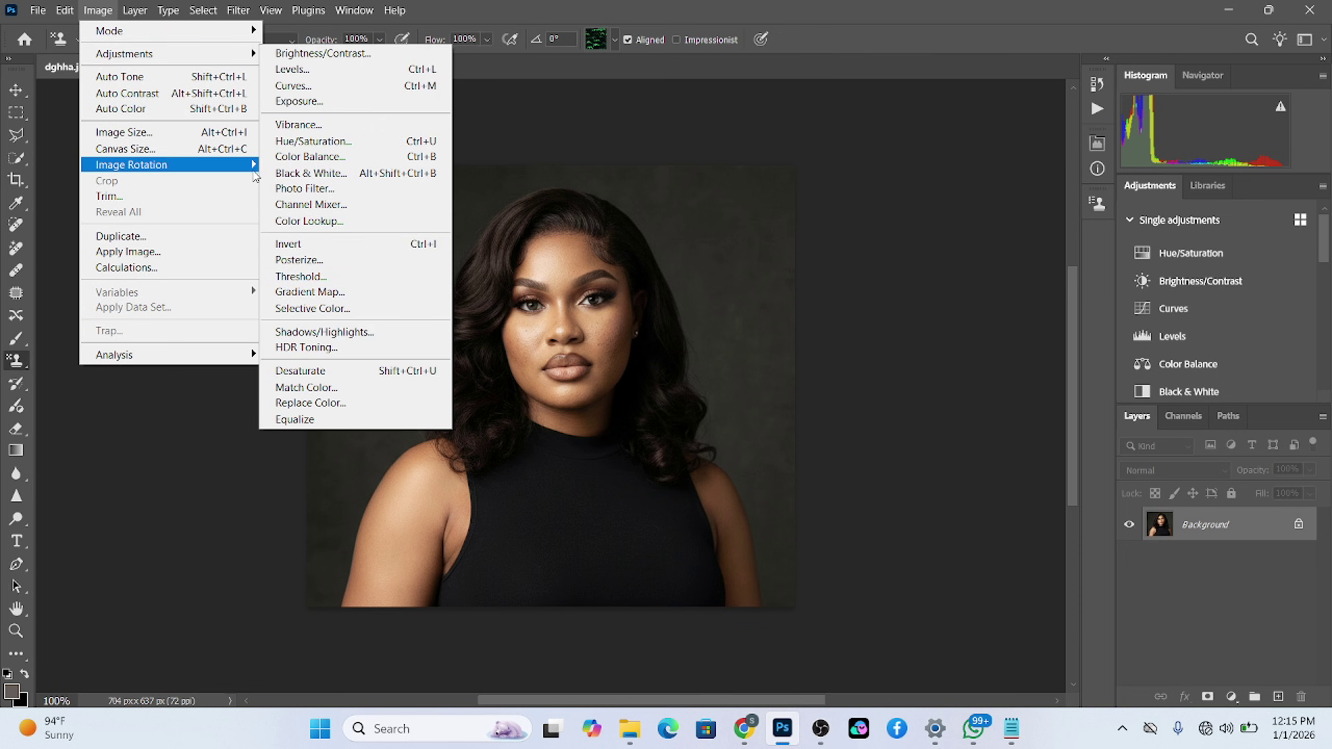
pyautogui.moveTo(253, 175)
pyautogui.moveTo(251, 357)
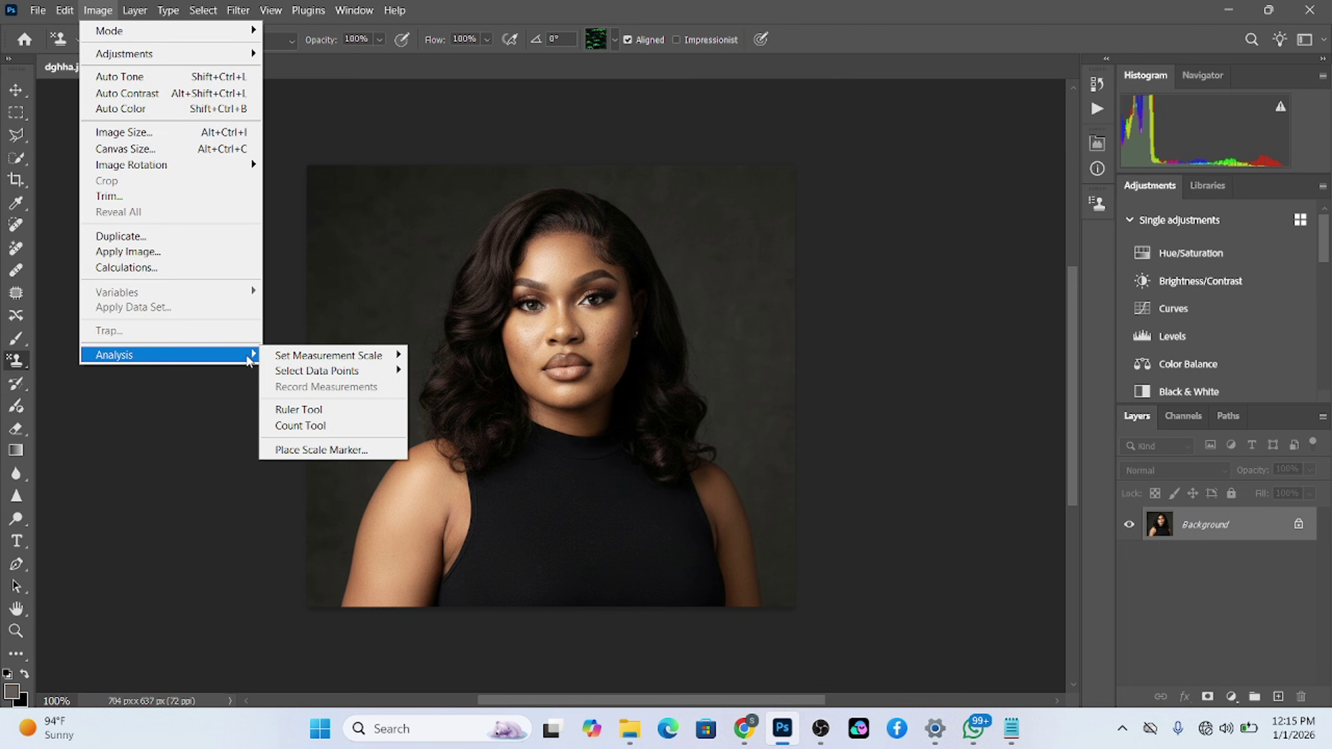
pyautogui.click(304, 132)
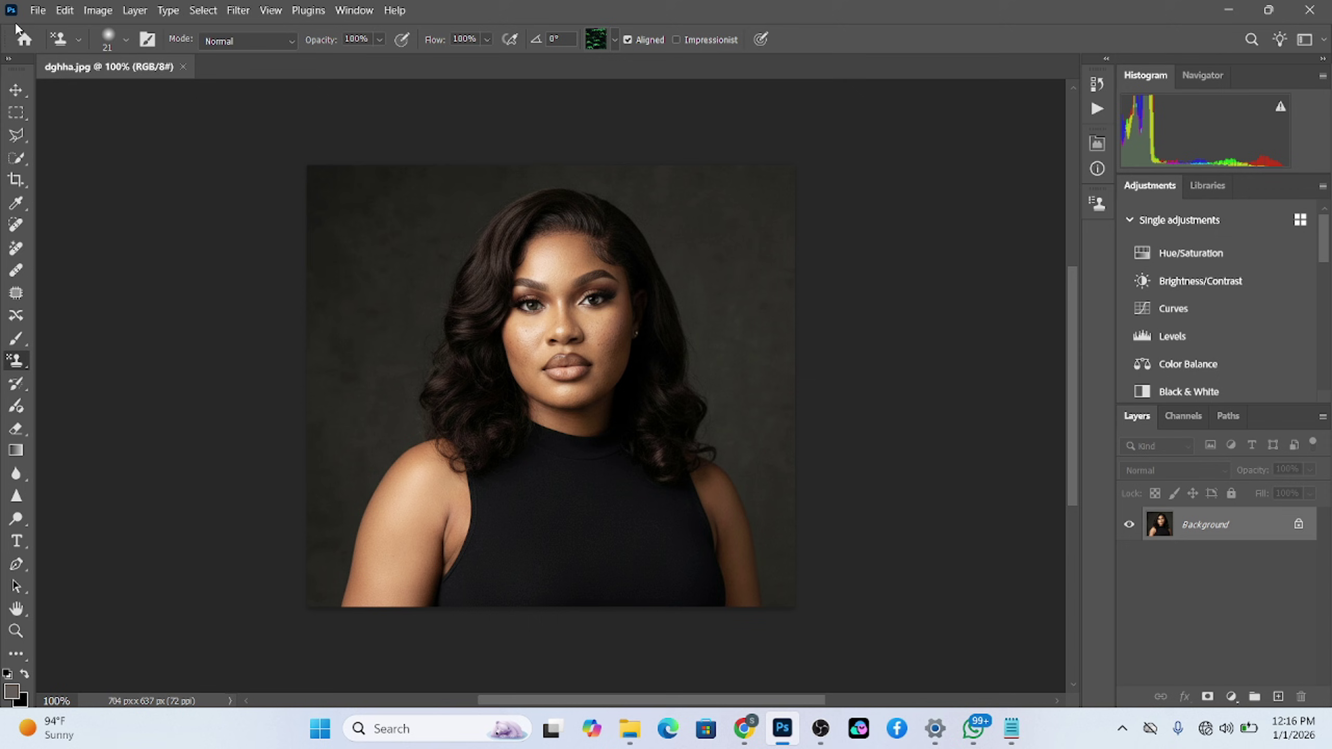
# Run Camera Raw Filter on the portrait, browse its edit panels, and apply it unchanged.
pyautogui.click(238, 10)
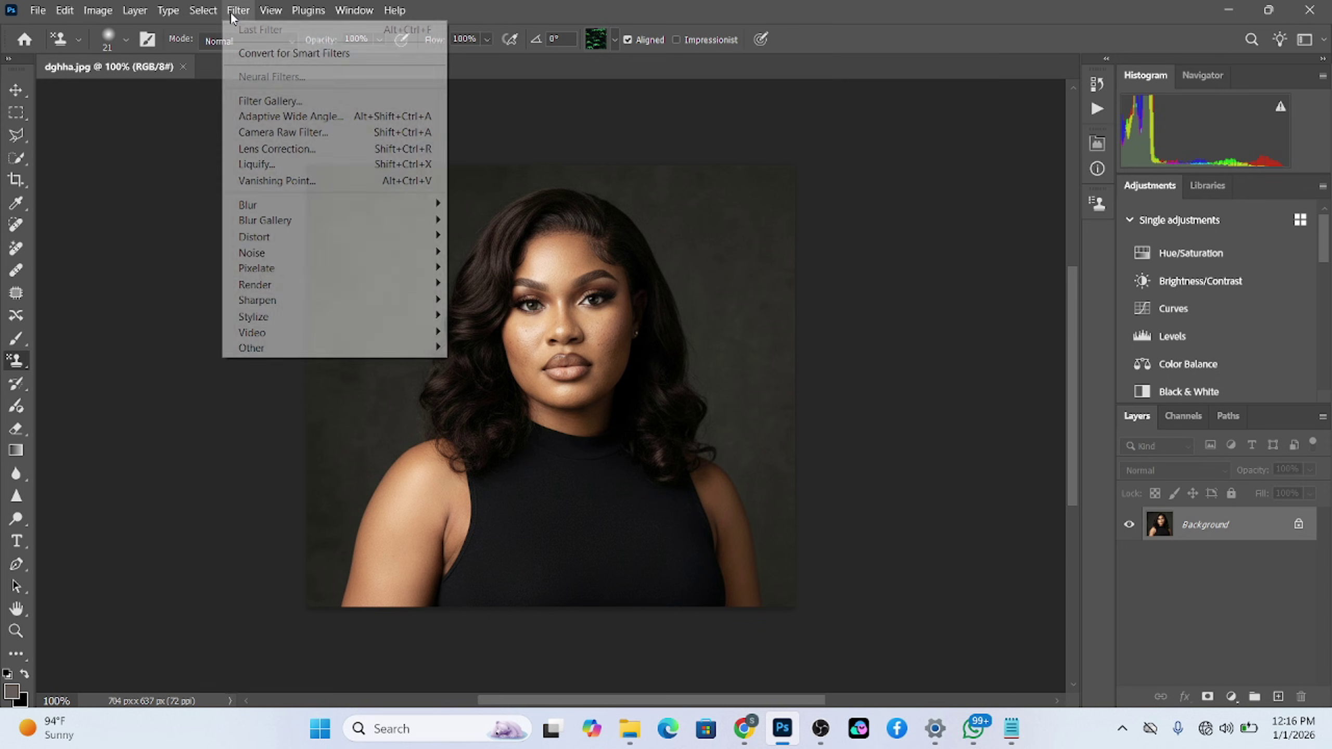
pyautogui.click(243, 131)
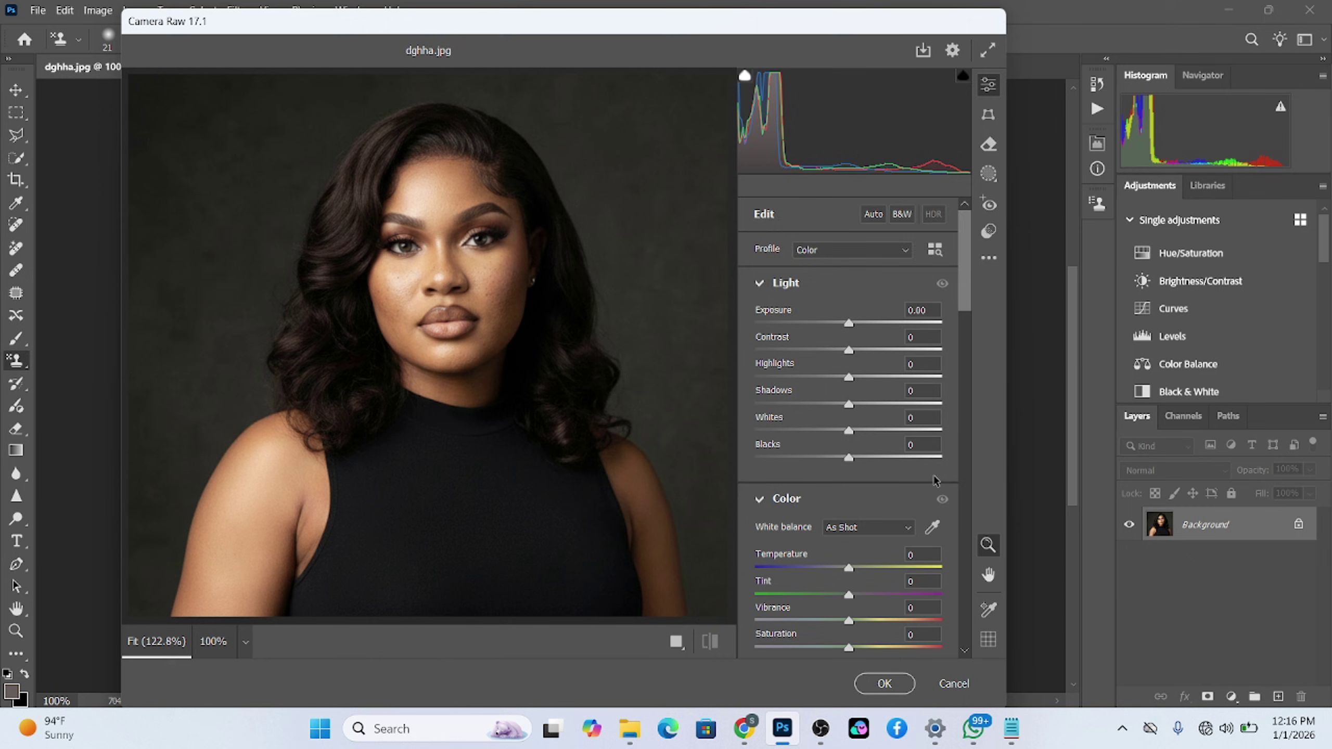
pyautogui.scroll(-10, 933, 480)
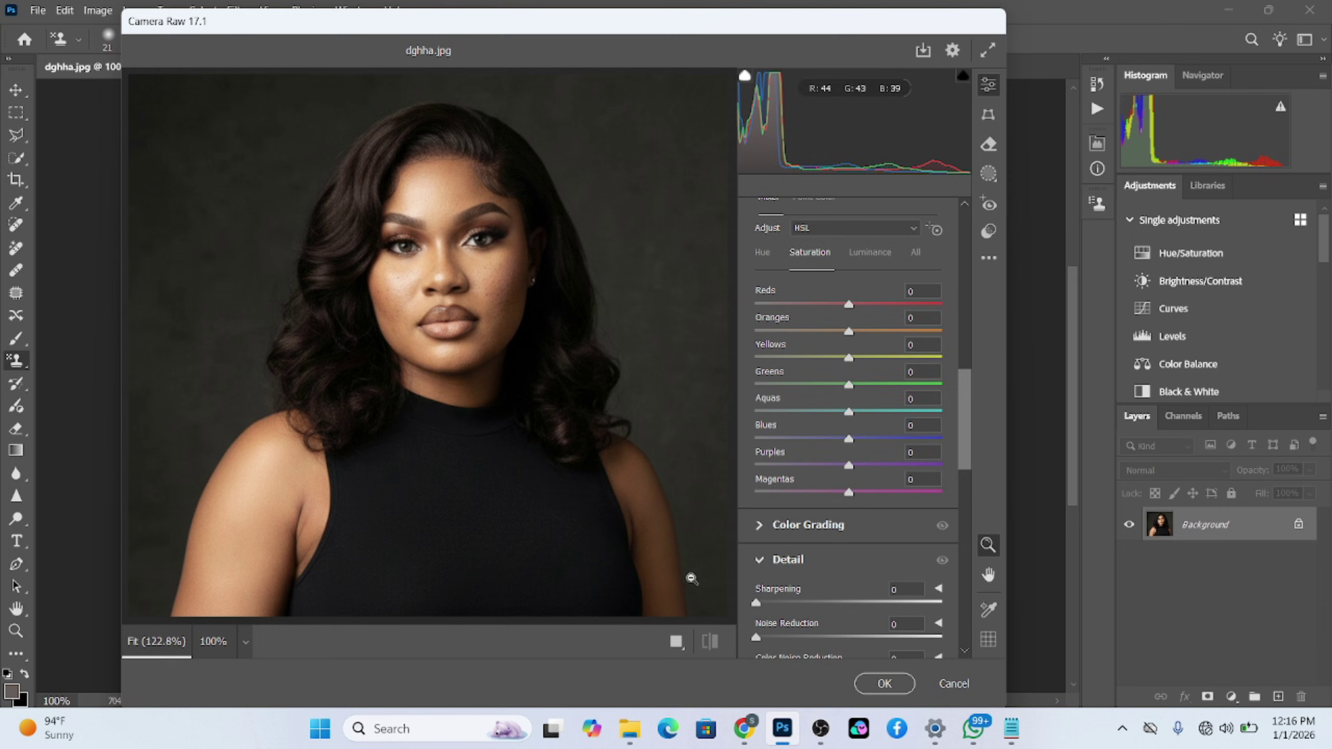
pyautogui.scroll(-5, 823, 519)
pyautogui.scroll(-5, 824, 519)
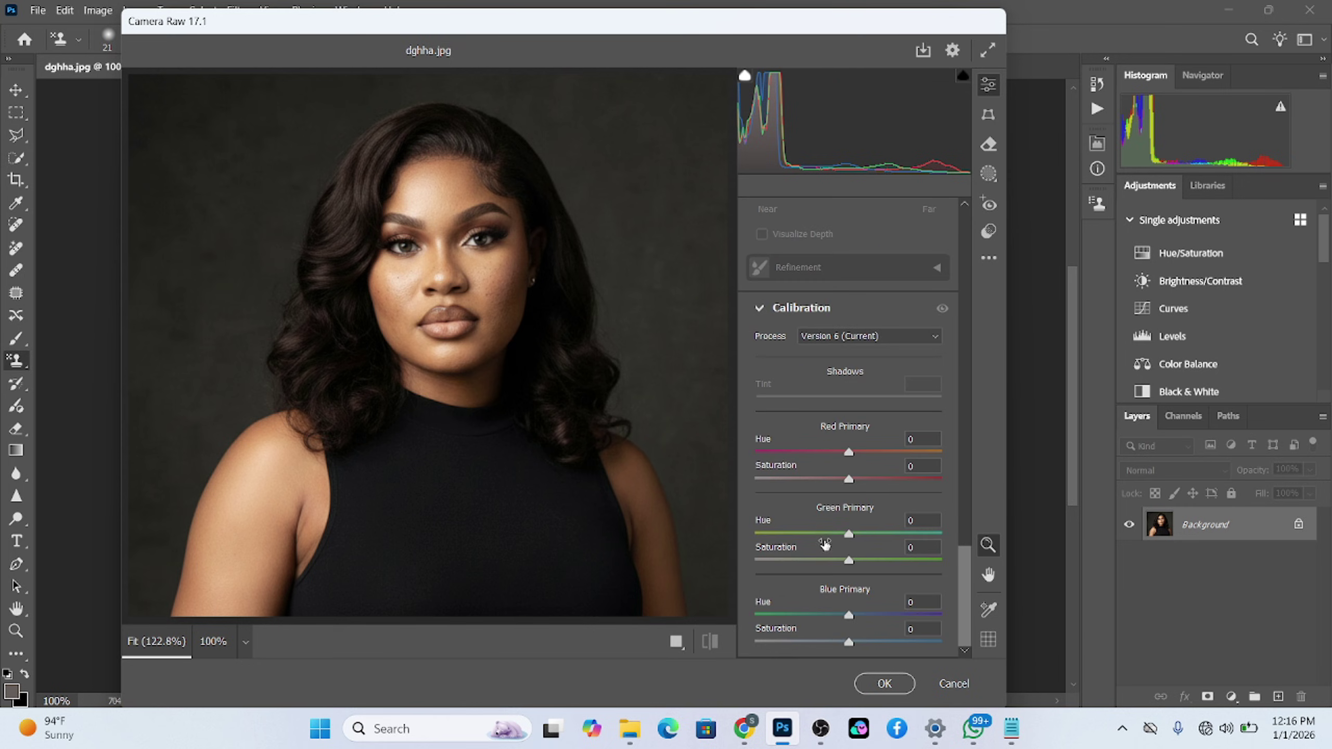
pyautogui.scroll(3, 830, 535)
pyautogui.scroll(15, 830, 535)
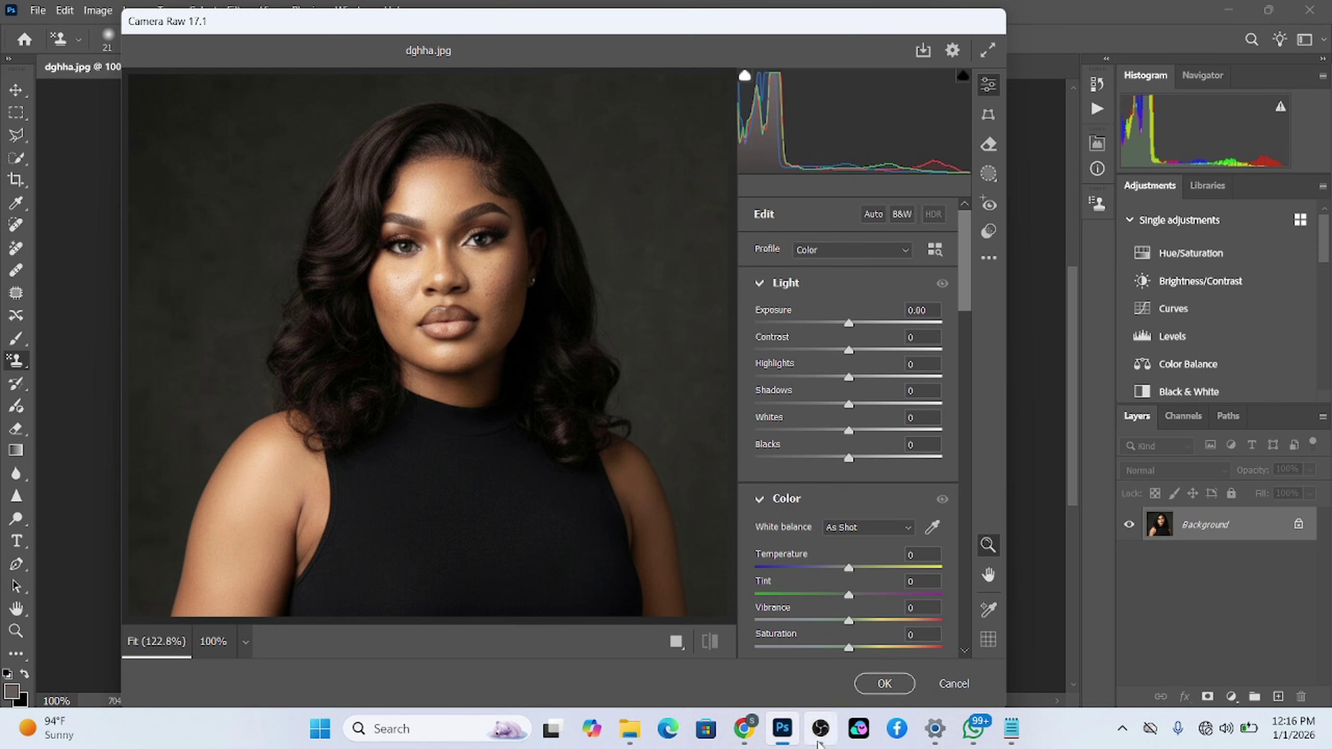
pyautogui.click(884, 683)
pyautogui.click(238, 9)
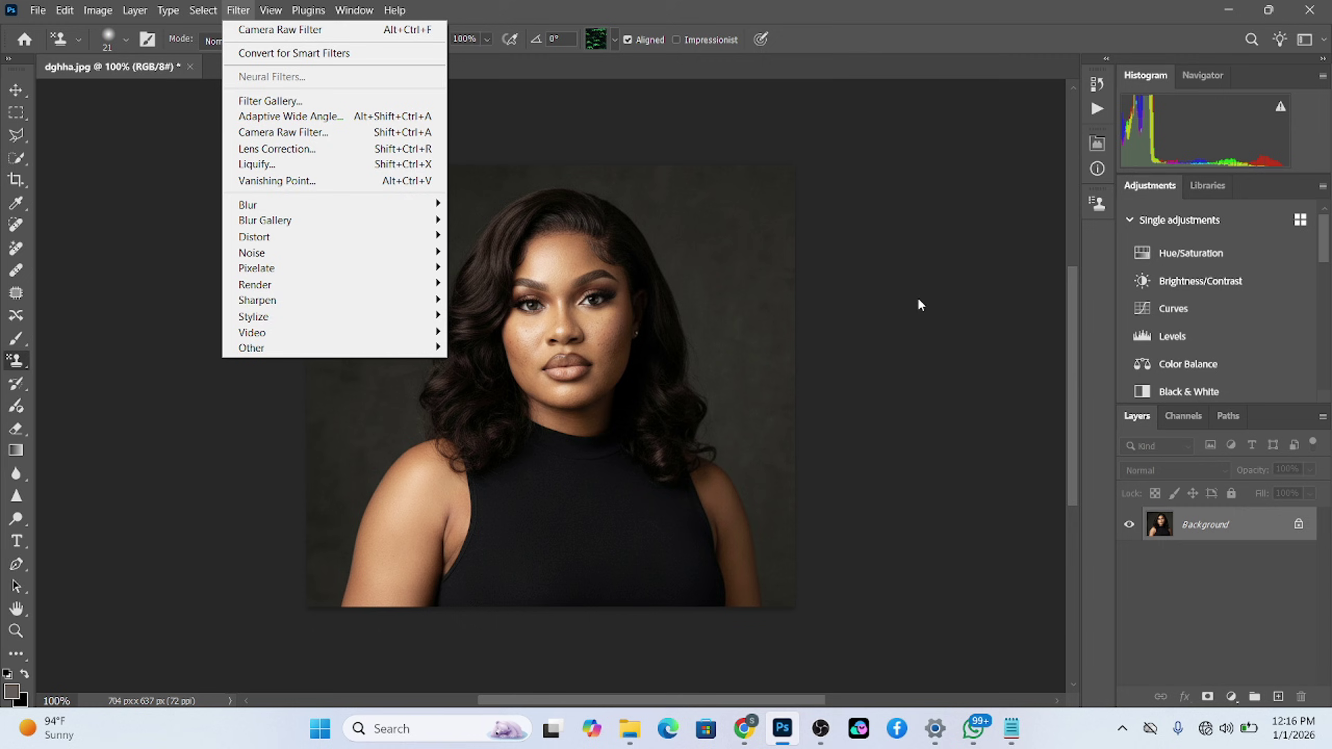
# Show the History panel, then its Actions tab listing Default Actions and MUA Retouching Actions.
pyautogui.click(734, 186)
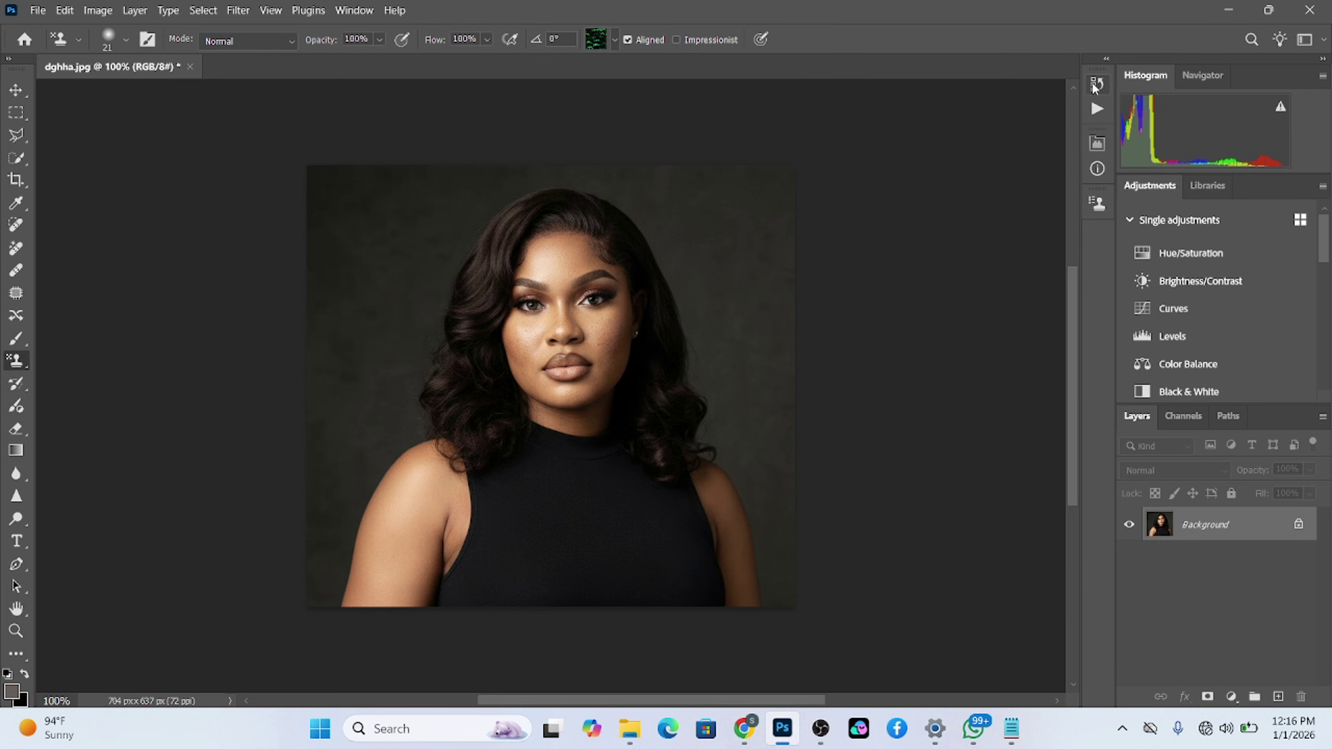
pyautogui.click(1094, 85)
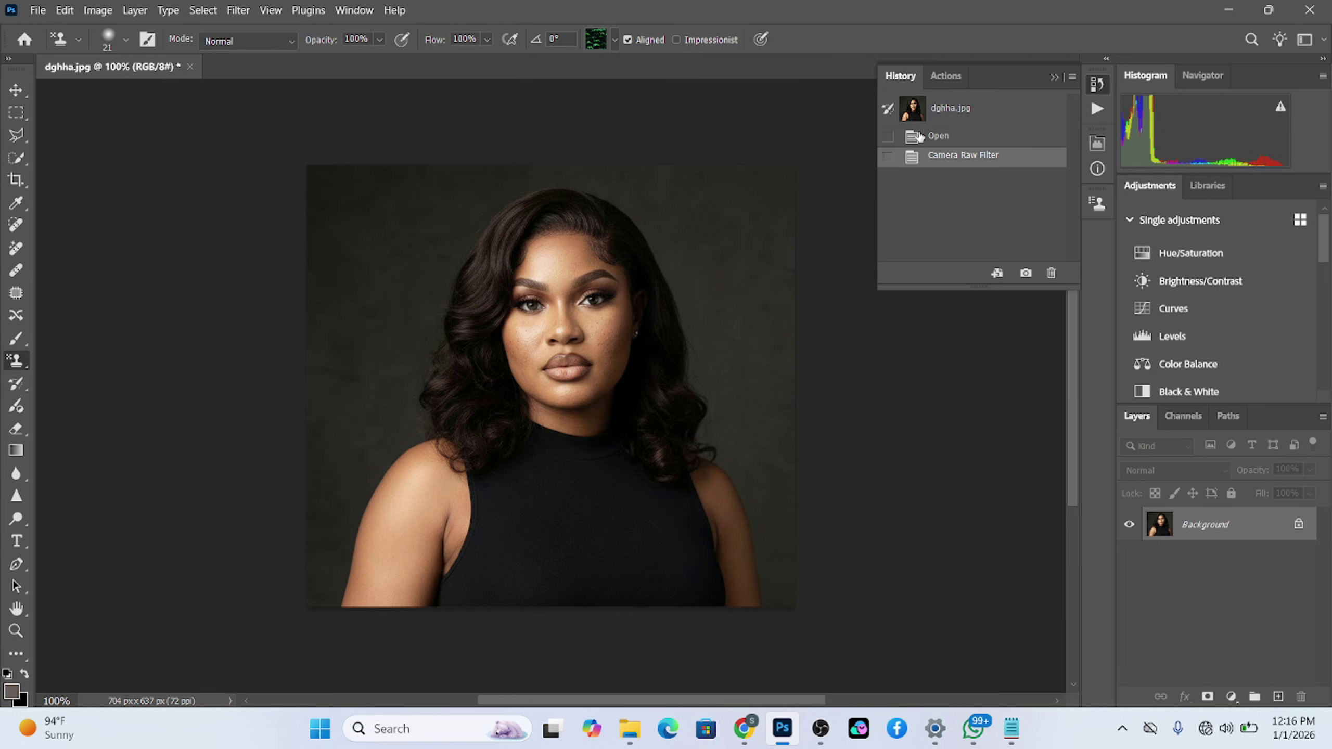
pyautogui.click(950, 79)
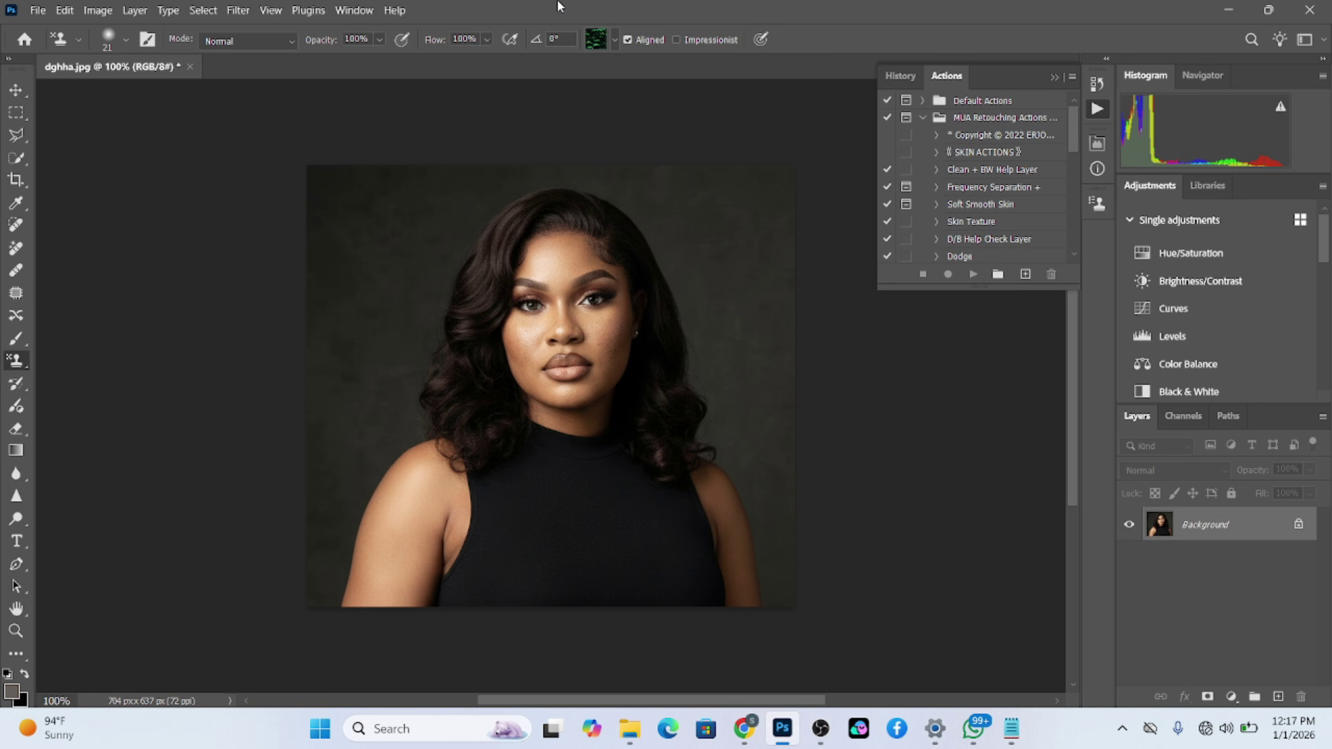
# Add a Color Lookup adjustment layer and settle on the FallColors.look 3D LUT.
pyautogui.click(1233, 695)
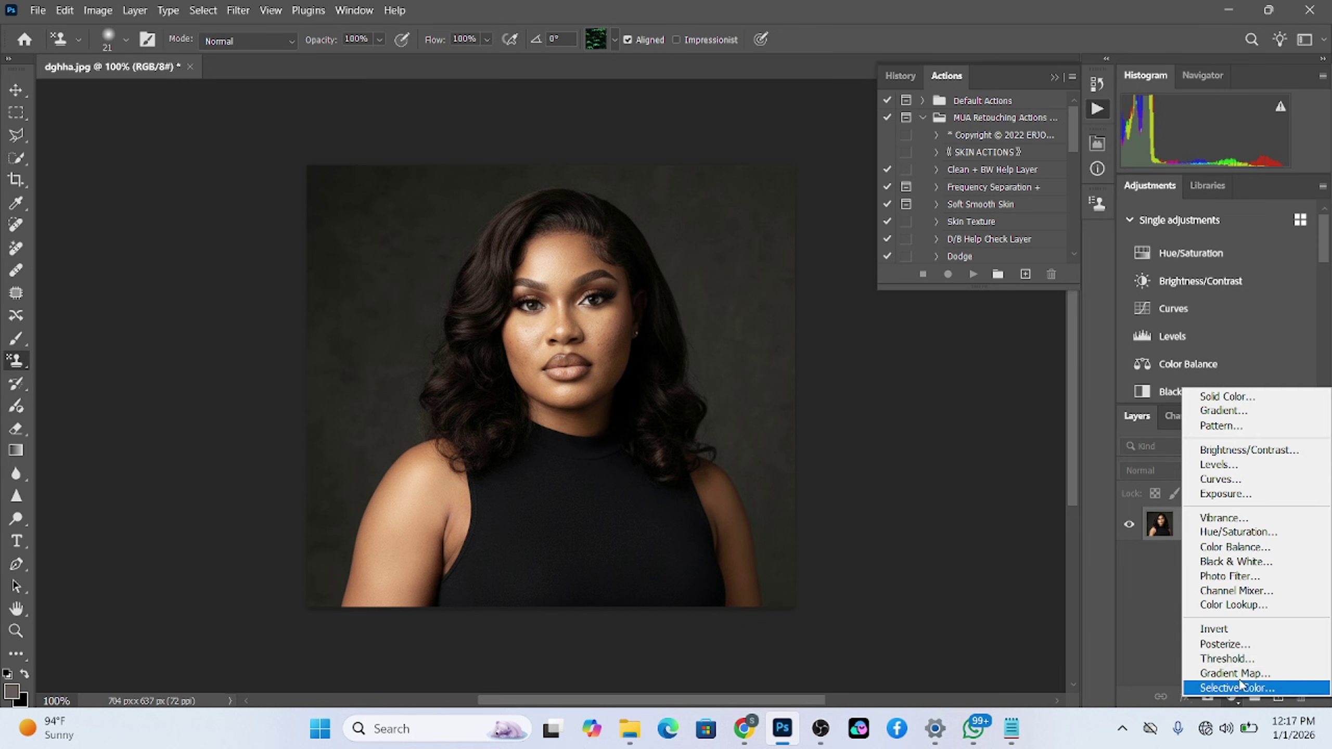
pyautogui.click(1235, 604)
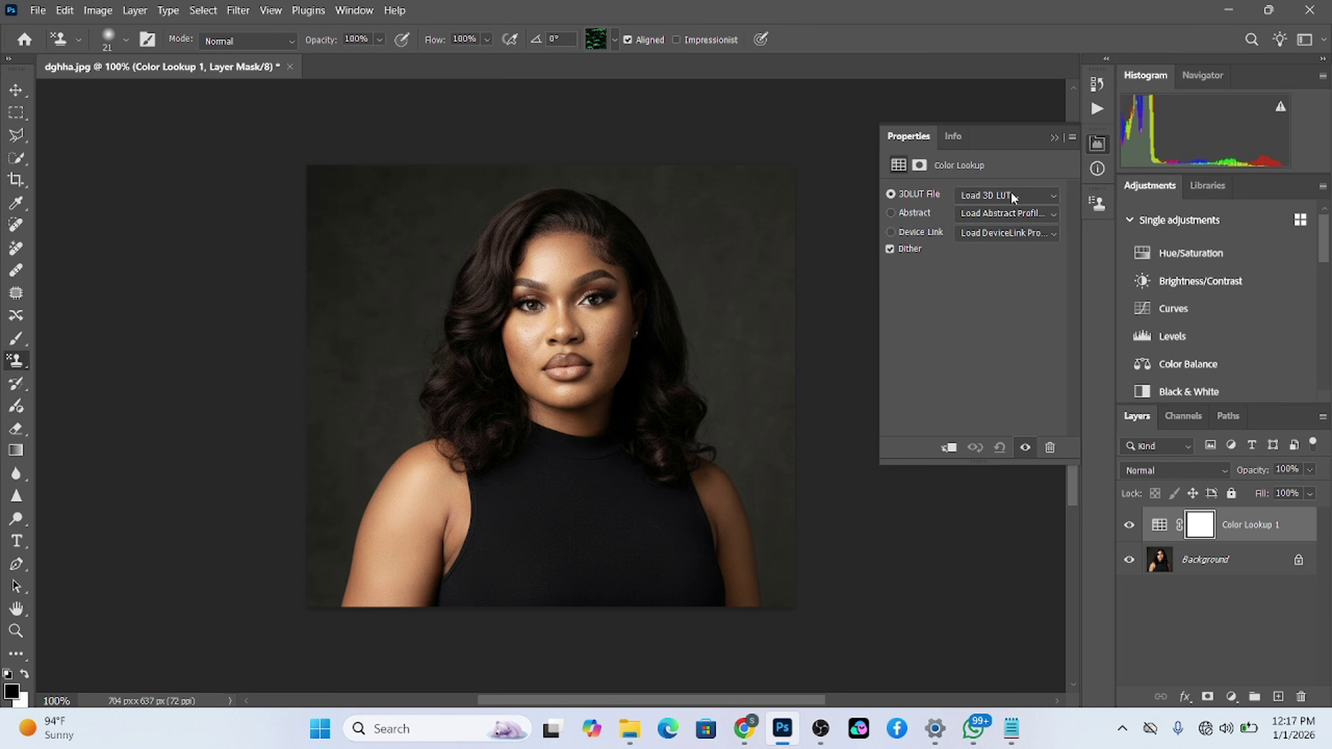
pyautogui.click(1010, 192)
pyautogui.click(1014, 256)
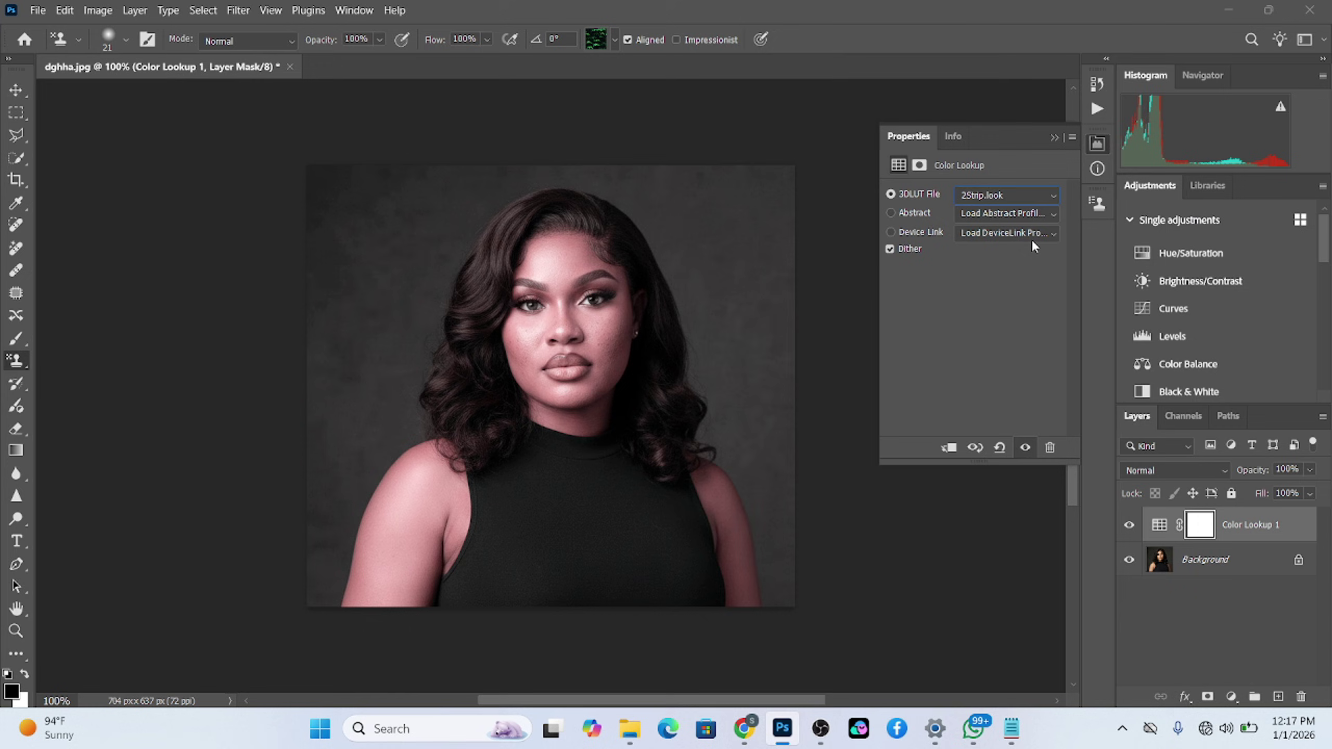
pyautogui.press('Down')
pyautogui.press('Down')
pyautogui.press('Down')
pyautogui.press('Down')
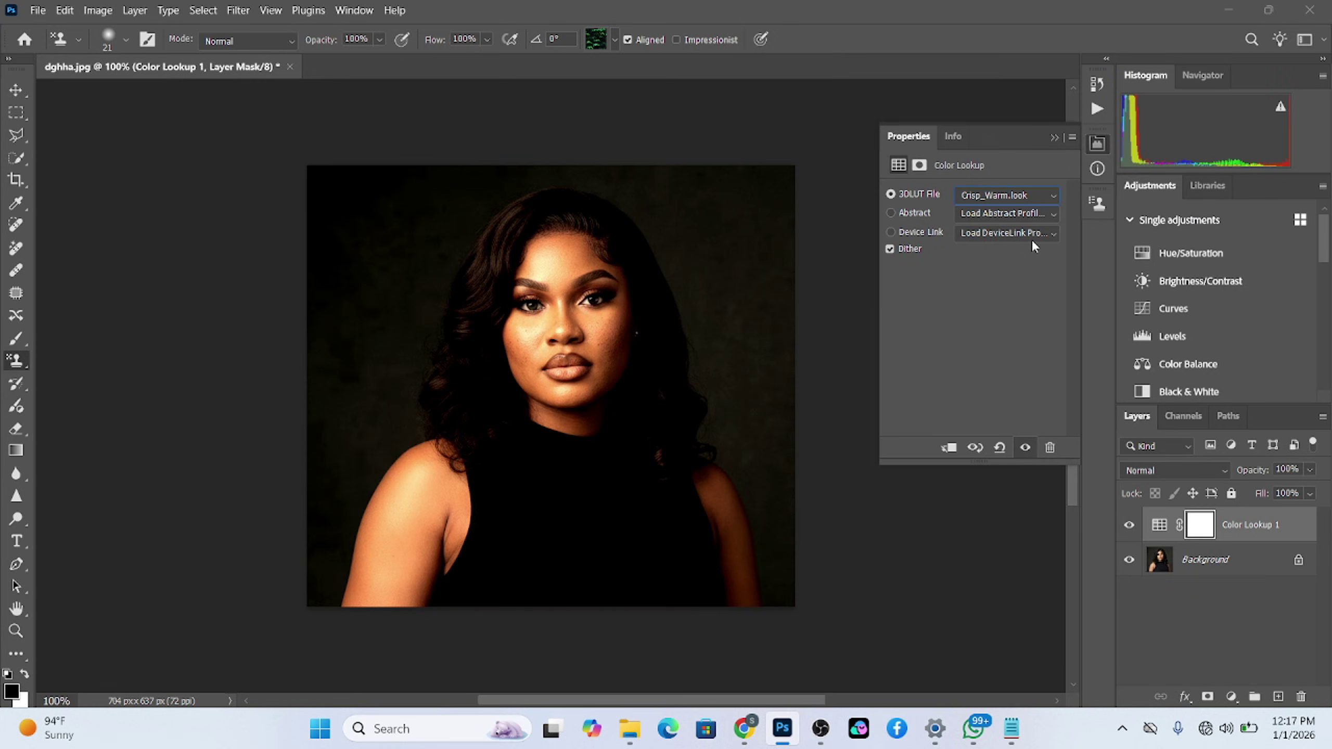
pyautogui.press('Down')
pyautogui.press('Down')
pyautogui.press('Down')
pyautogui.press('Up')
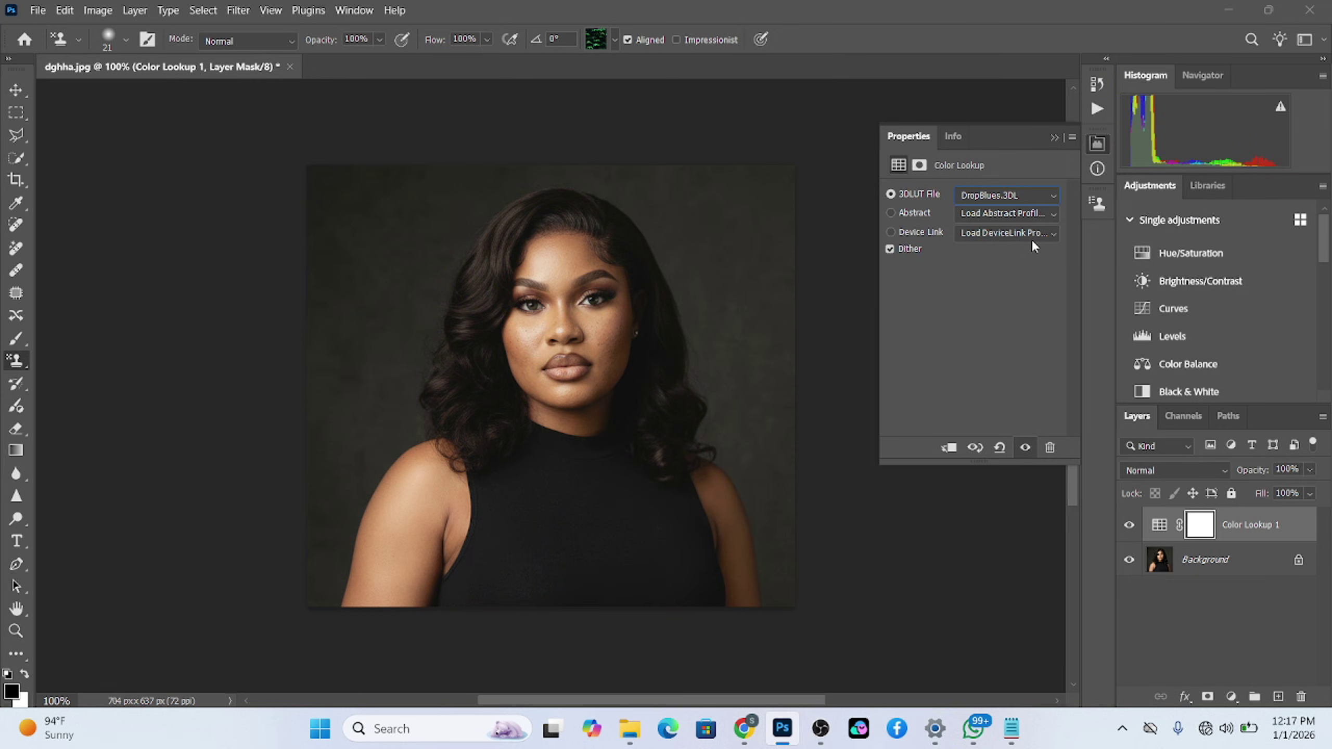
pyautogui.press('Down')
pyautogui.press('Down')
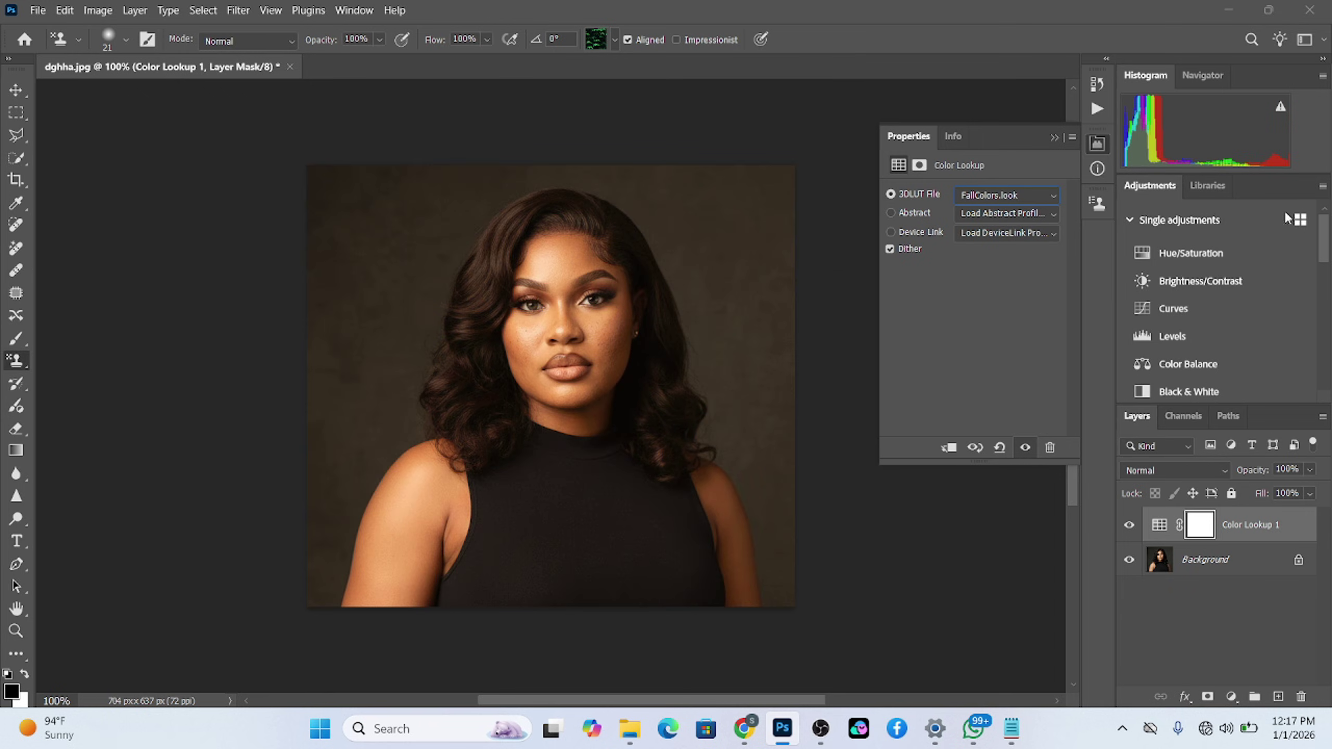
# Set the Color Lookup layer to 55% opacity and toggle it to compare.
pyautogui.click(1310, 472)
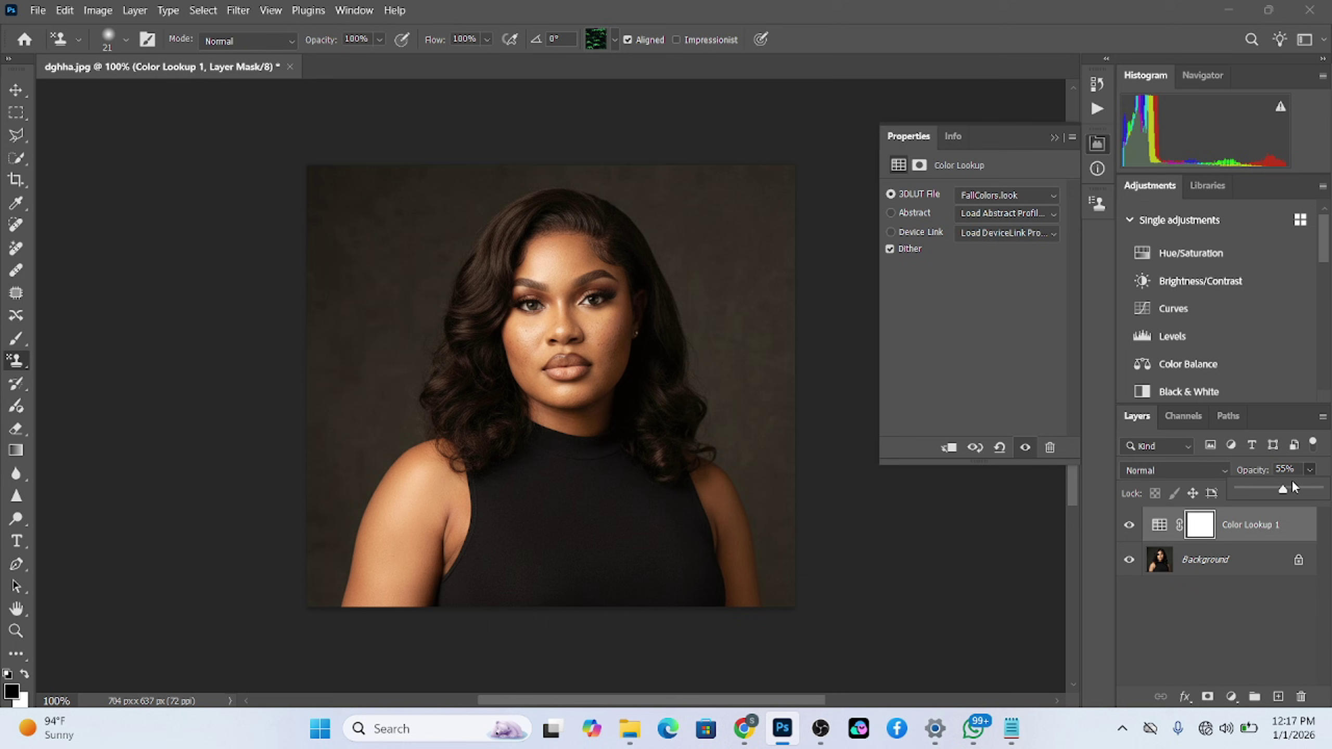
pyautogui.click(1128, 525)
pyautogui.click(1129, 525)
pyautogui.click(1230, 697)
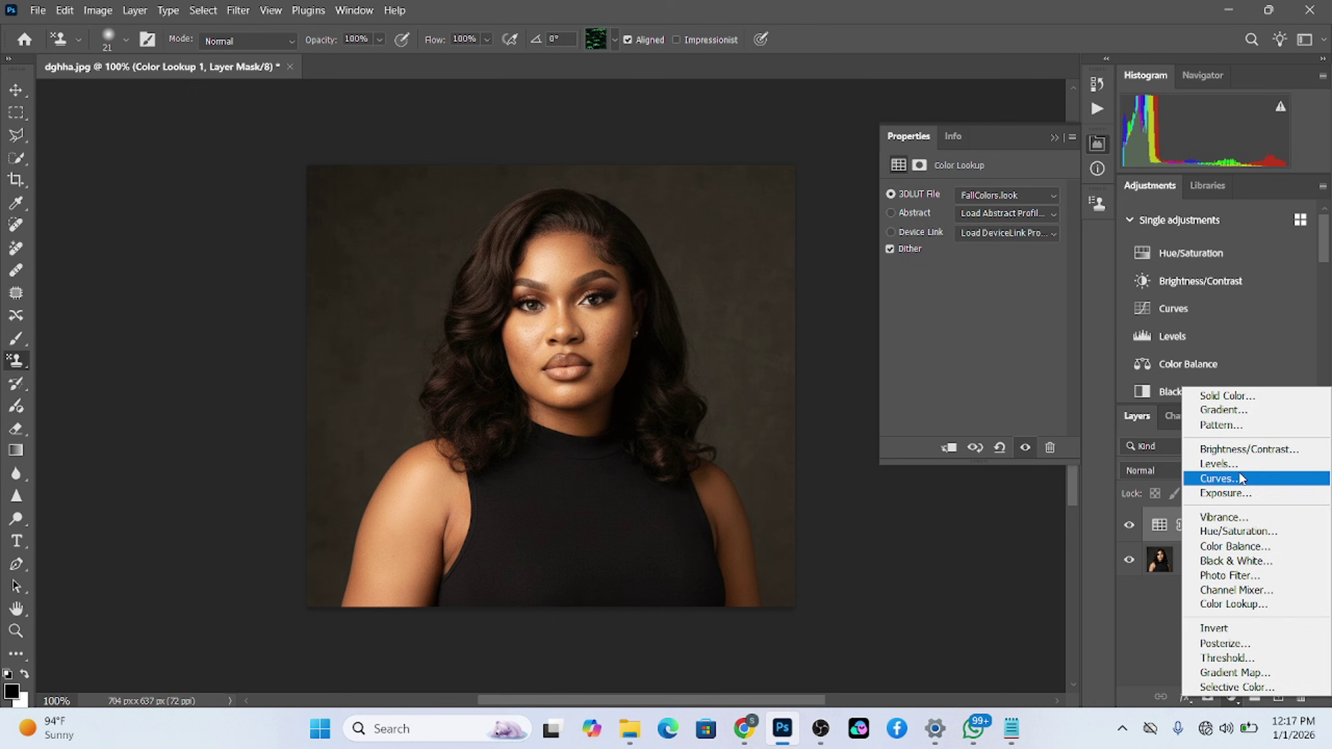
# Add a Curves layer pulled down to darken, then delete Curves 1.
pyautogui.click(1220, 478)
pyautogui.moveTo(999, 305)
pyautogui.mouseDown()
pyautogui.moveTo(970, 291)
pyautogui.moveTo(985, 309)
pyautogui.mouseUp()
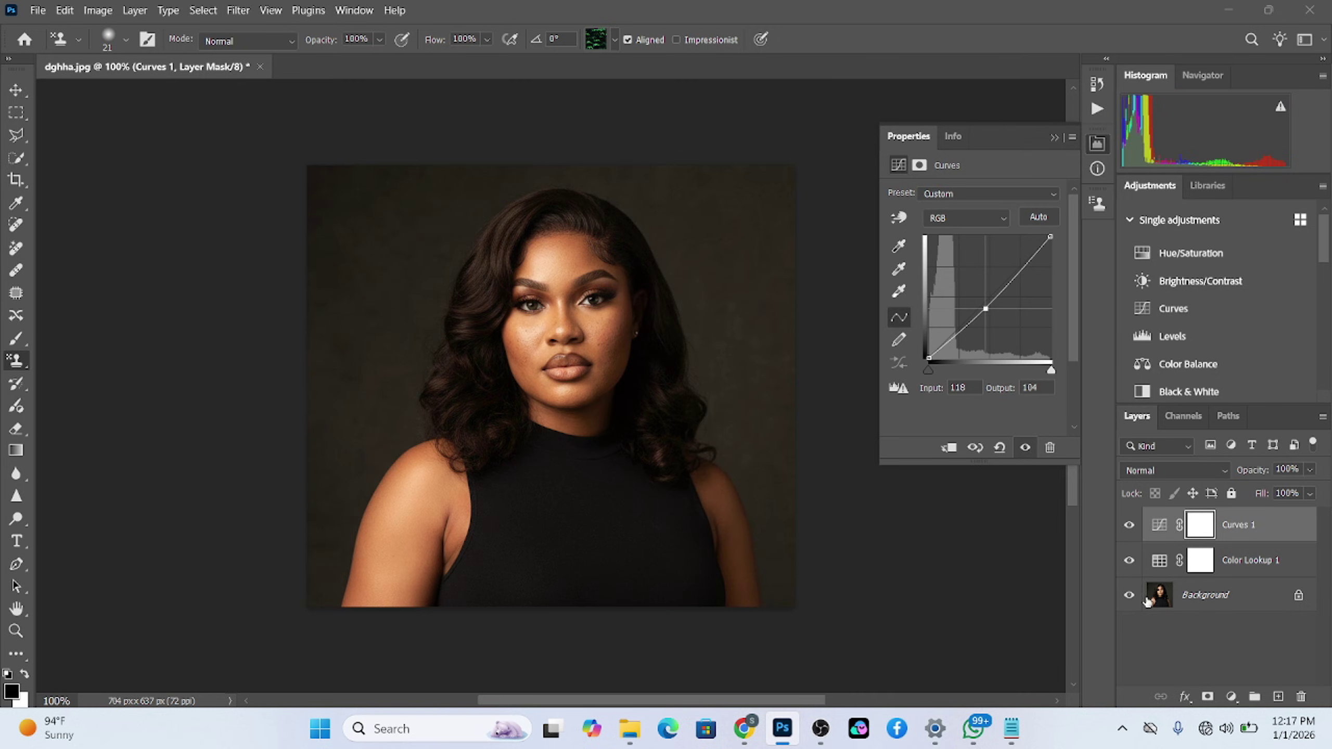
pyautogui.click(1070, 138)
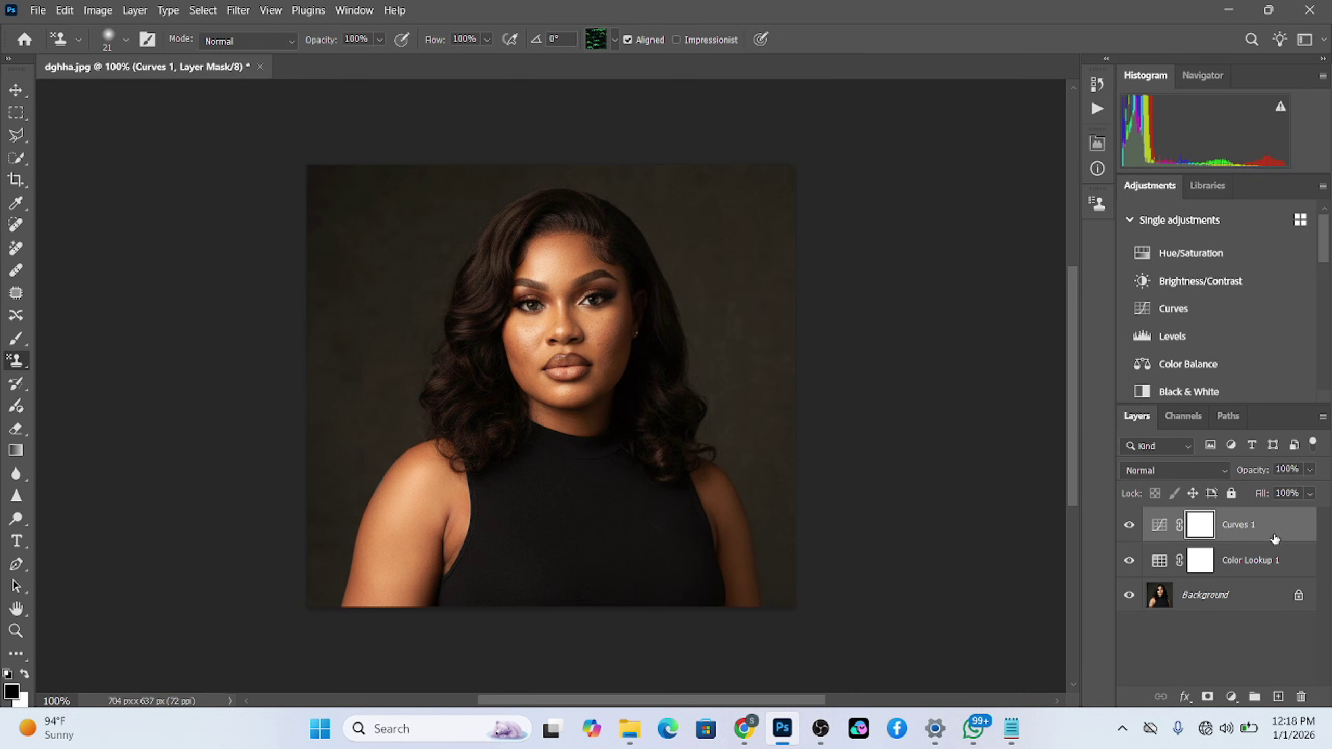
pyautogui.moveTo(1285, 524); pyautogui.dragTo(1306, 697)
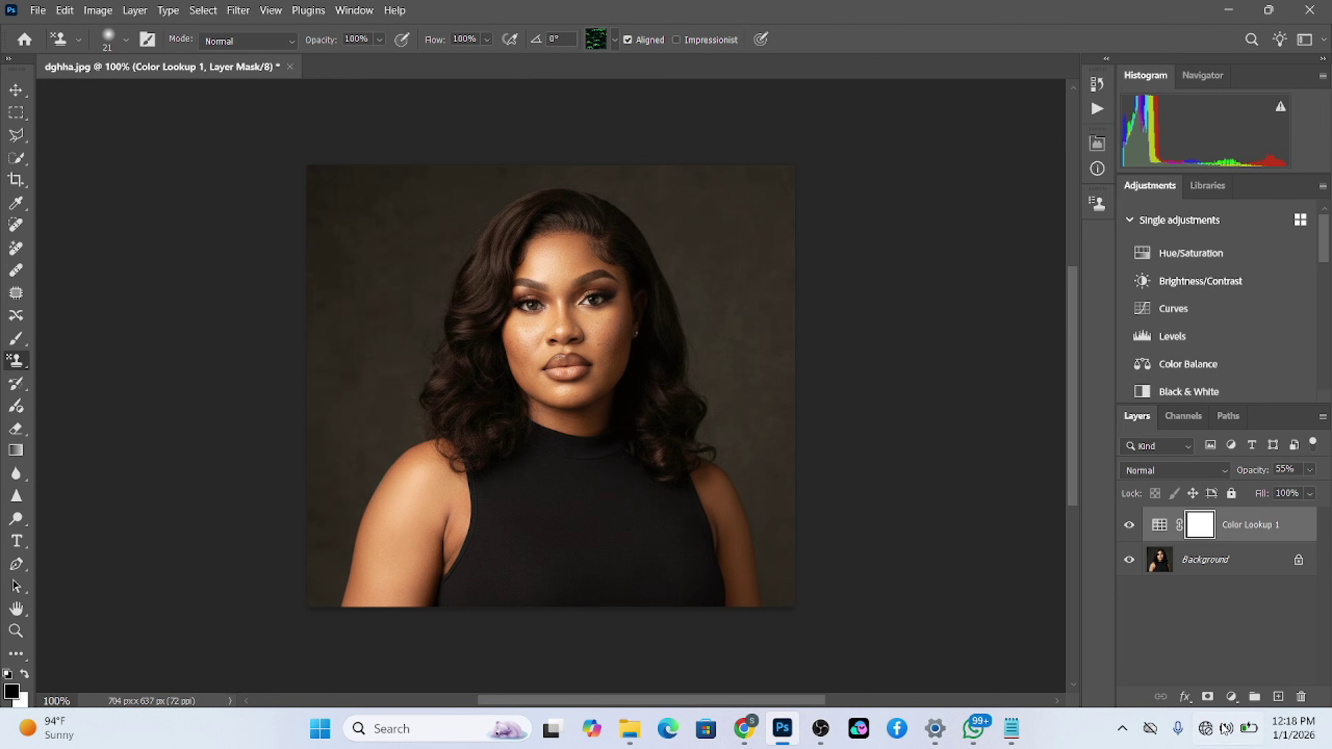
# Add a Gradient Map adjustment layer blended in Soft Light mode.
pyautogui.click(1231, 697)
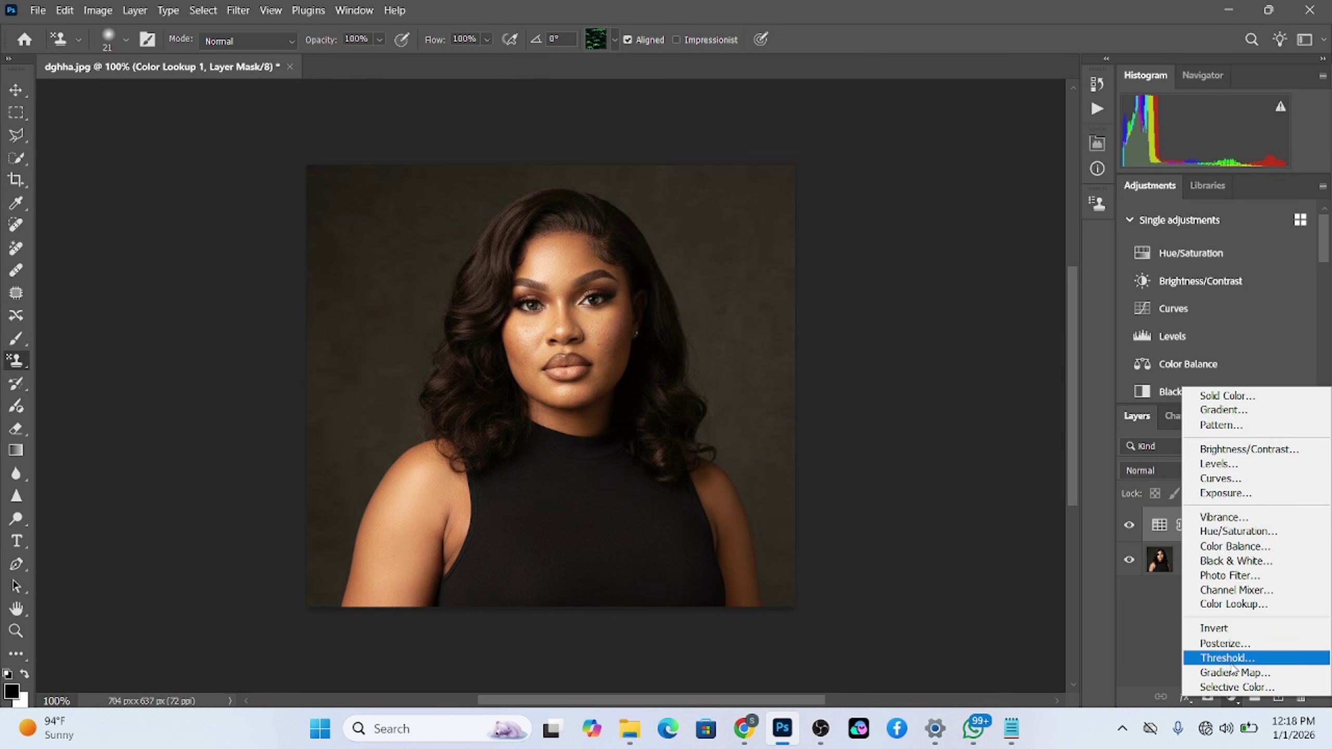
pyautogui.click(1234, 674)
pyautogui.click(1172, 468)
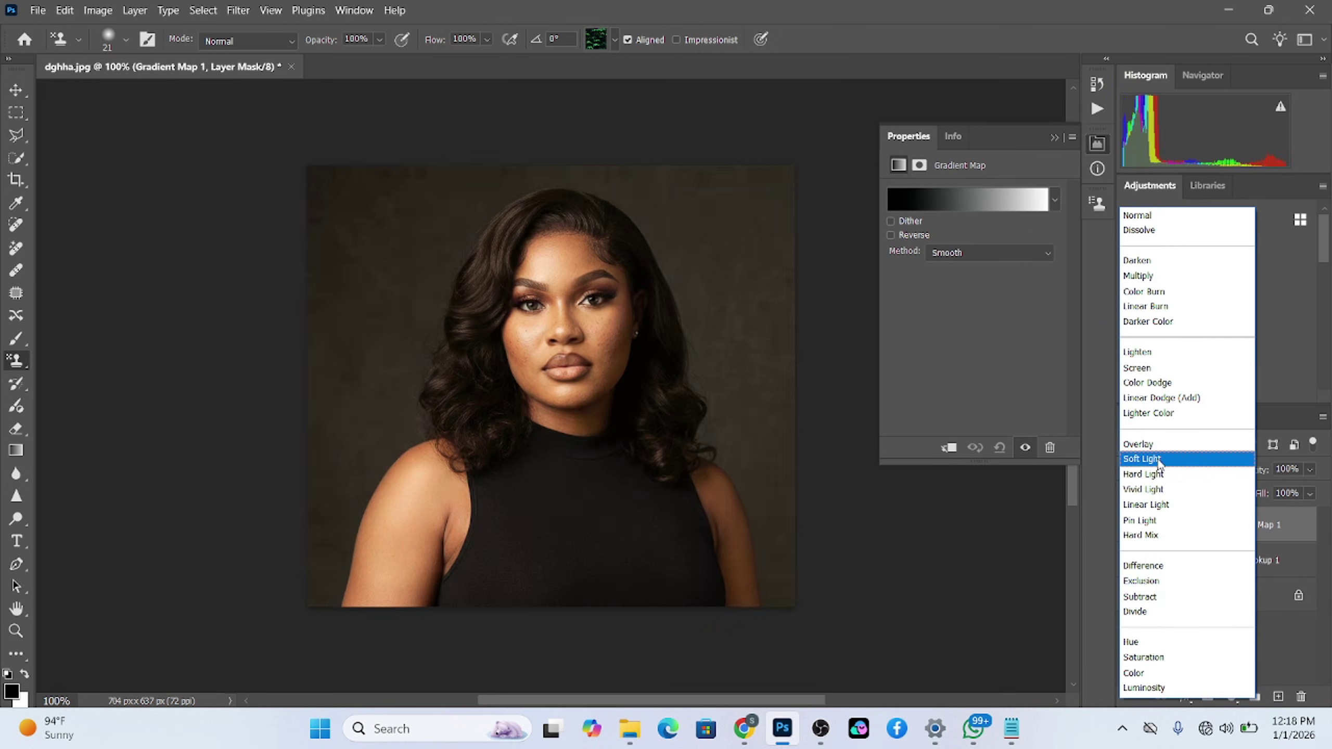
pyautogui.click(1156, 458)
# Give the gradient map a Noise gradient with roughness 15 and lower opacity to 32%.
pyautogui.click(974, 200)
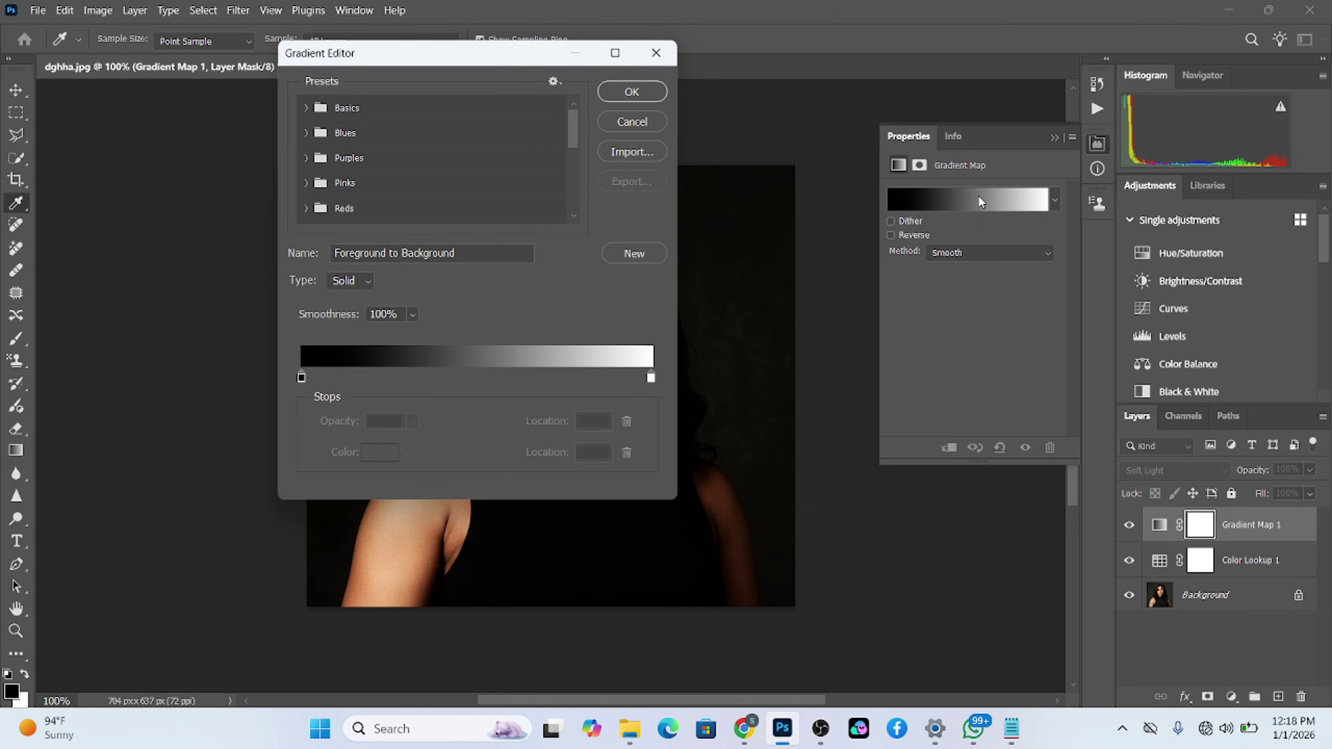
pyautogui.moveTo(348, 53); pyautogui.dragTo(803, 136)
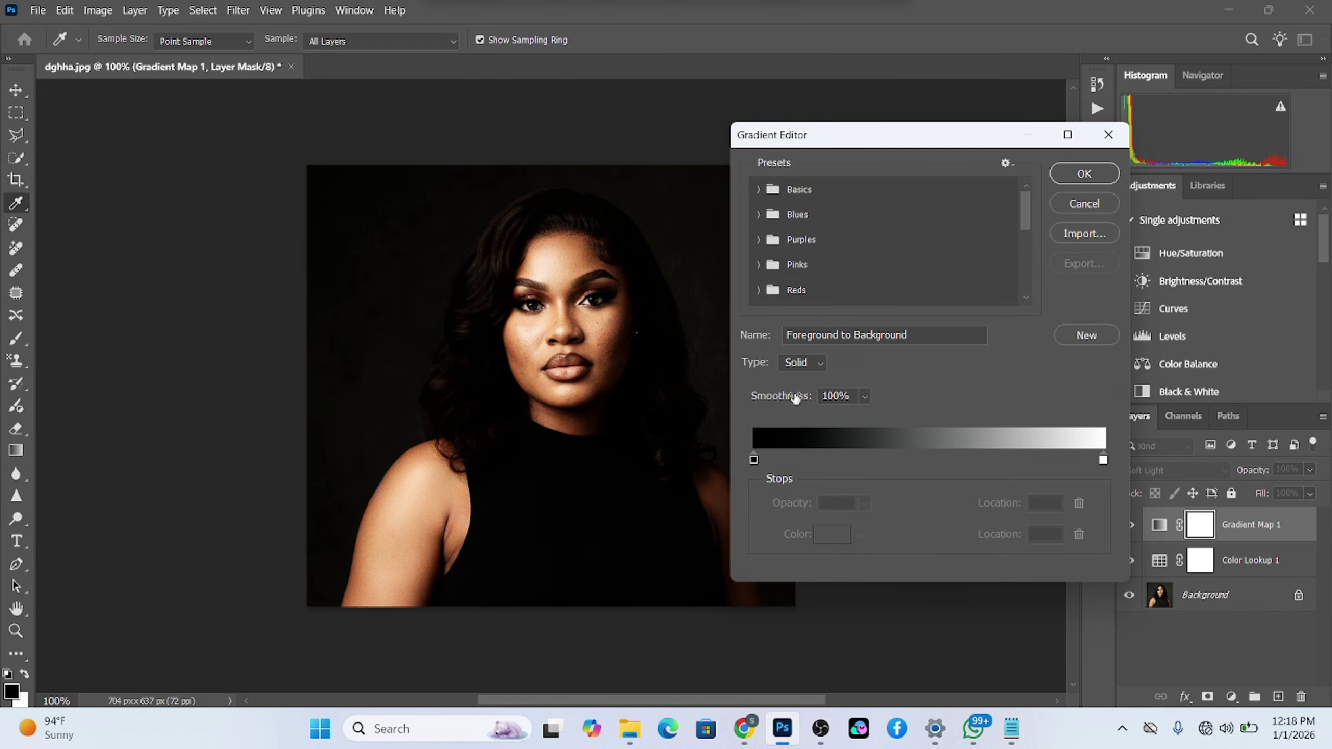
pyautogui.click(808, 363)
pyautogui.click(813, 396)
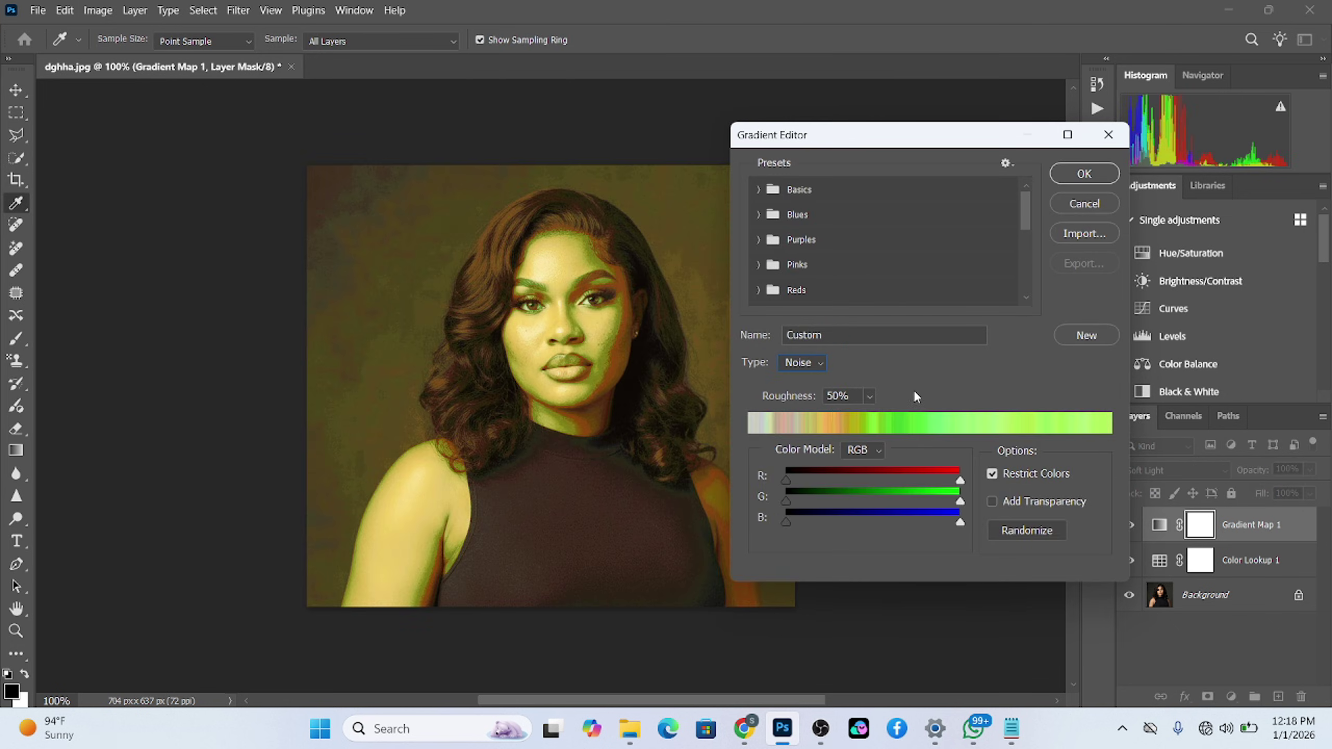
pyautogui.click(839, 395)
pyautogui.write('15')
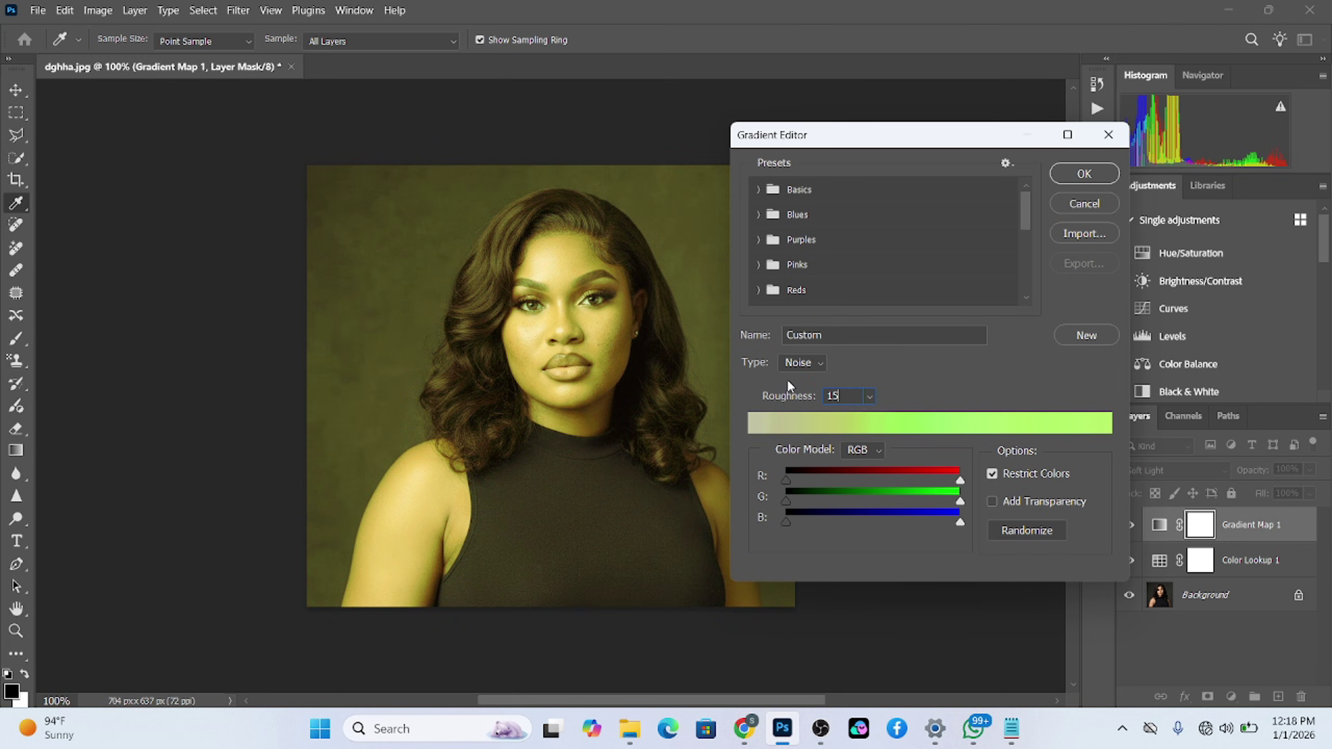
pyautogui.click(1084, 174)
pyautogui.click(1311, 471)
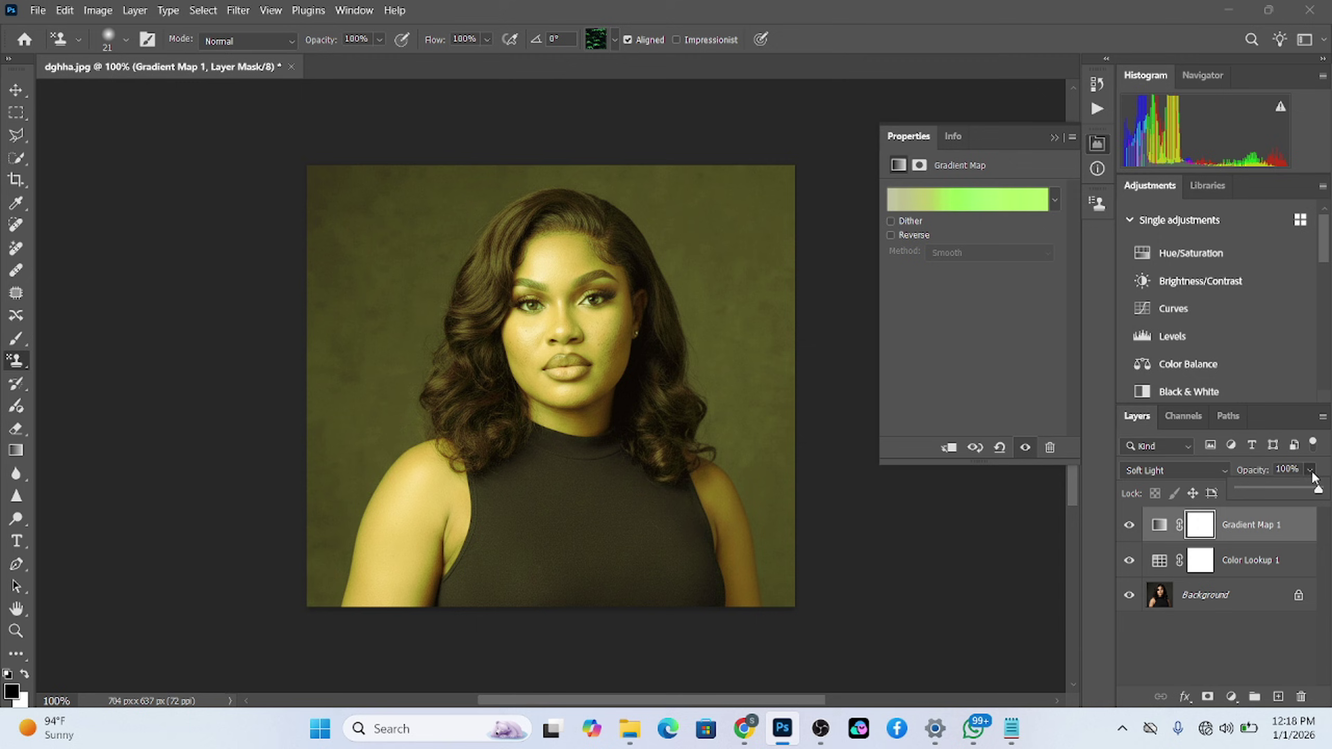
pyautogui.moveTo(1288, 491); pyautogui.dragTo(1263, 492)
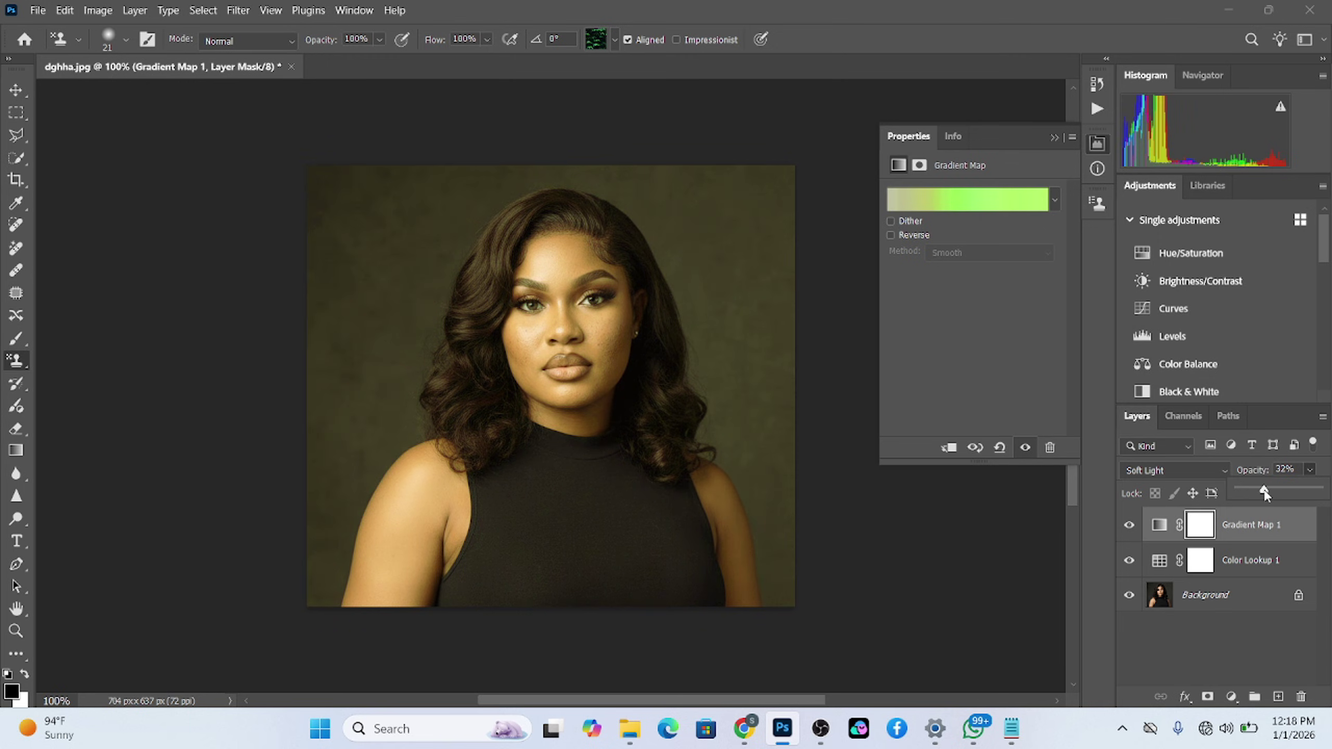
# Randomize the gradient map's noise gradient until it turns purple, and confirm it.
pyautogui.click(931, 203)
pyautogui.click(1038, 524)
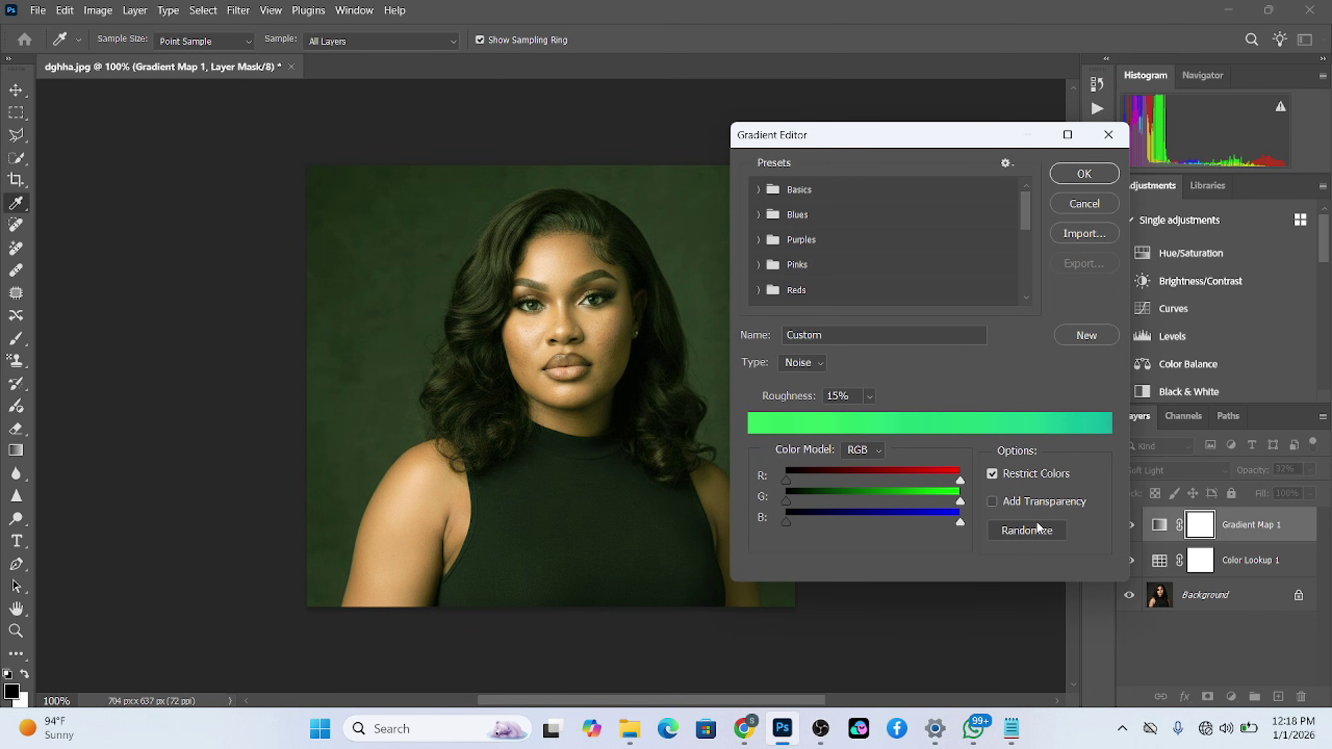
pyautogui.click(1038, 524)
pyautogui.click(1038, 524)
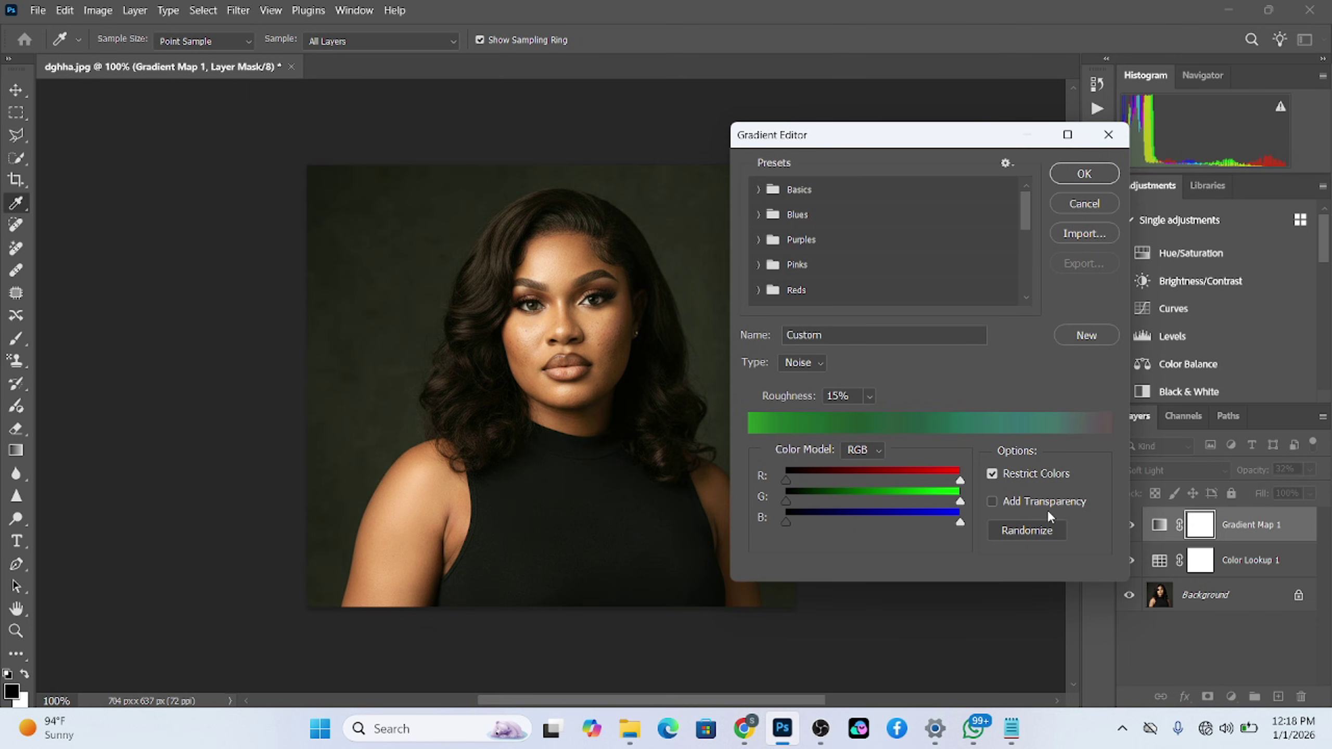
pyautogui.click(1047, 511)
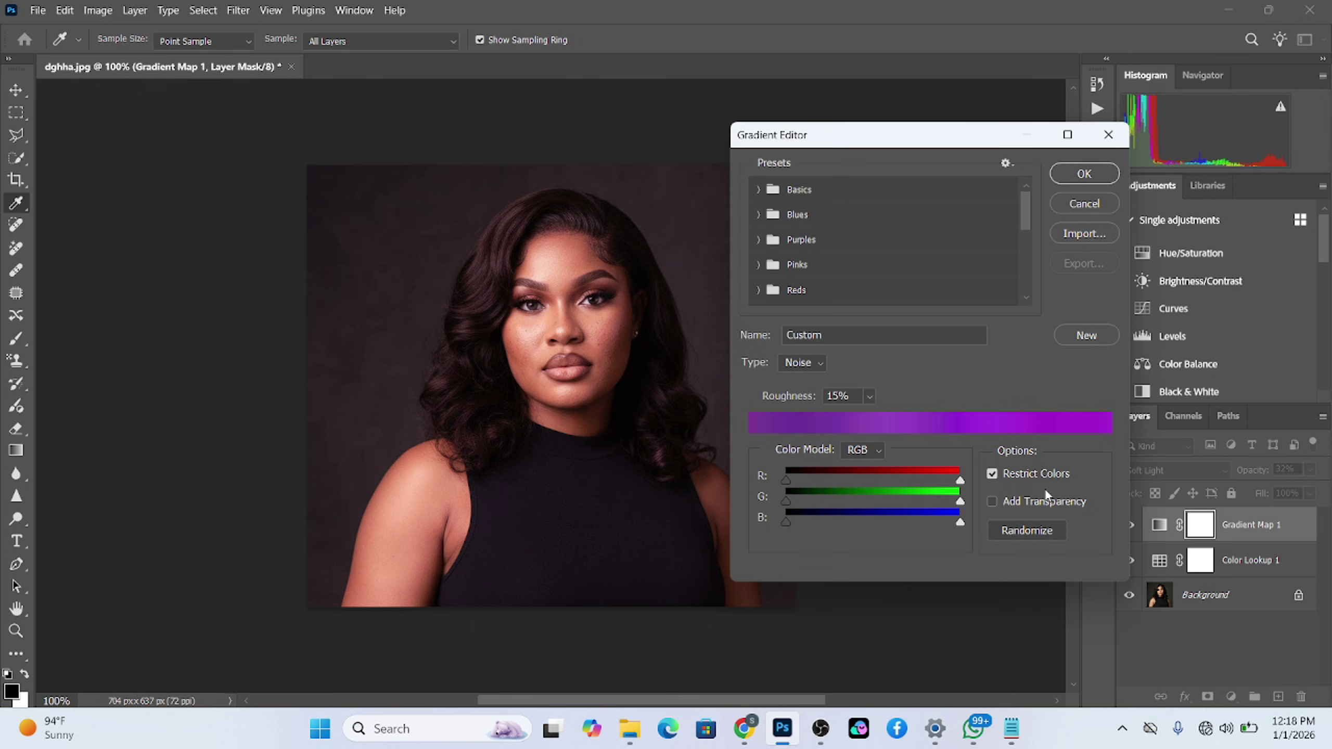
pyautogui.click(1053, 529)
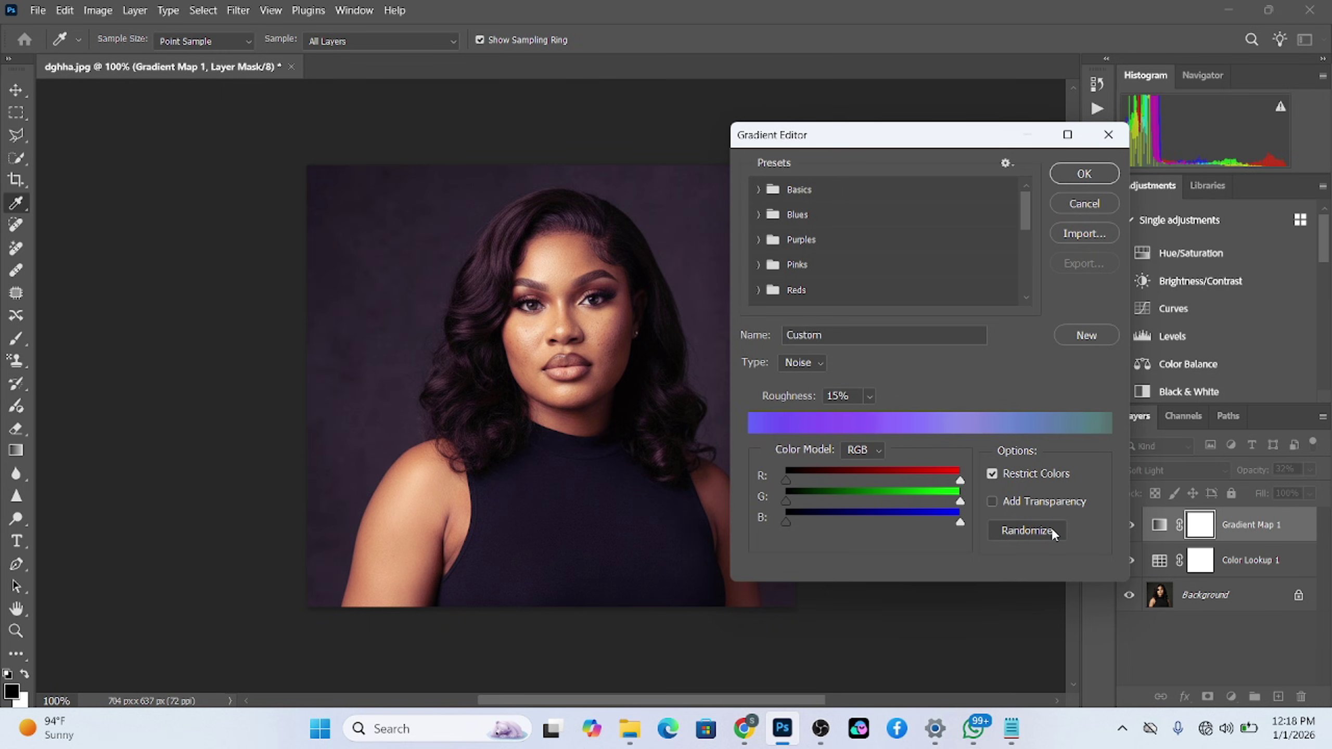
pyautogui.click(1052, 530)
pyautogui.click(1052, 529)
pyautogui.click(1050, 527)
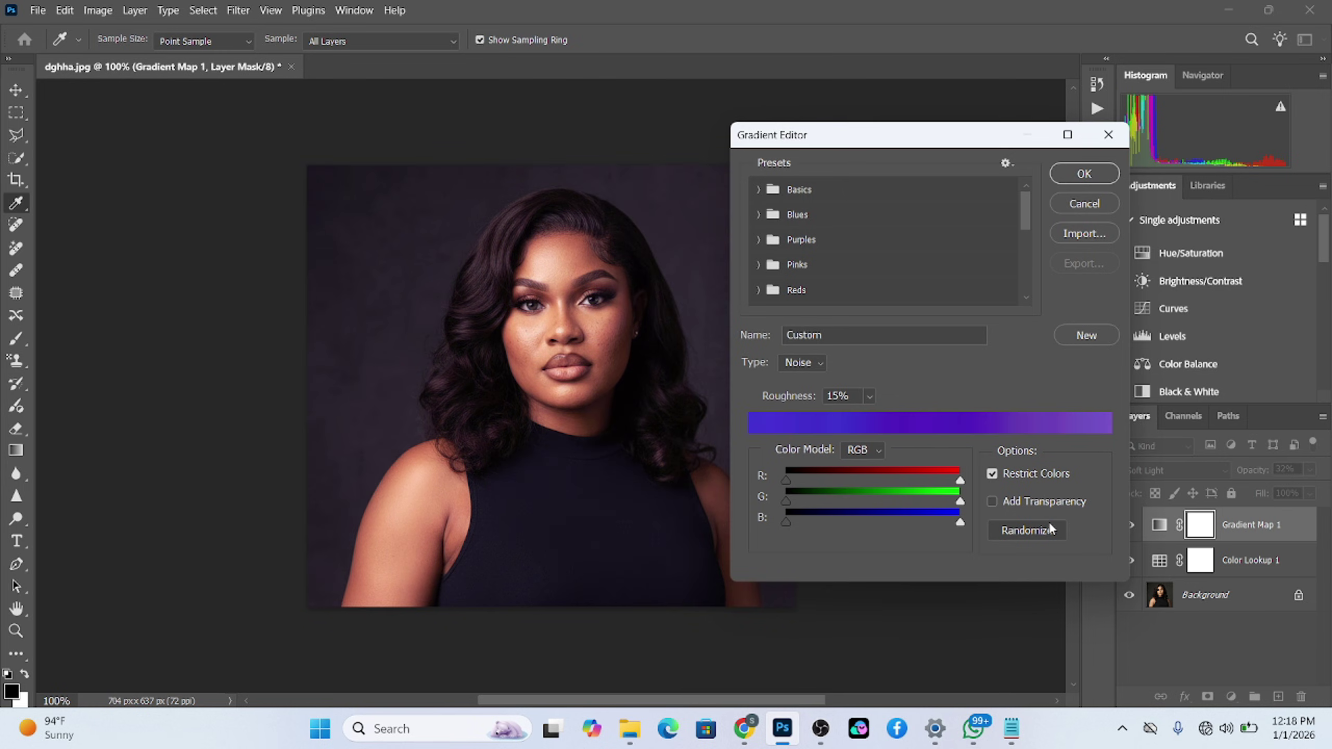
pyautogui.click(1084, 175)
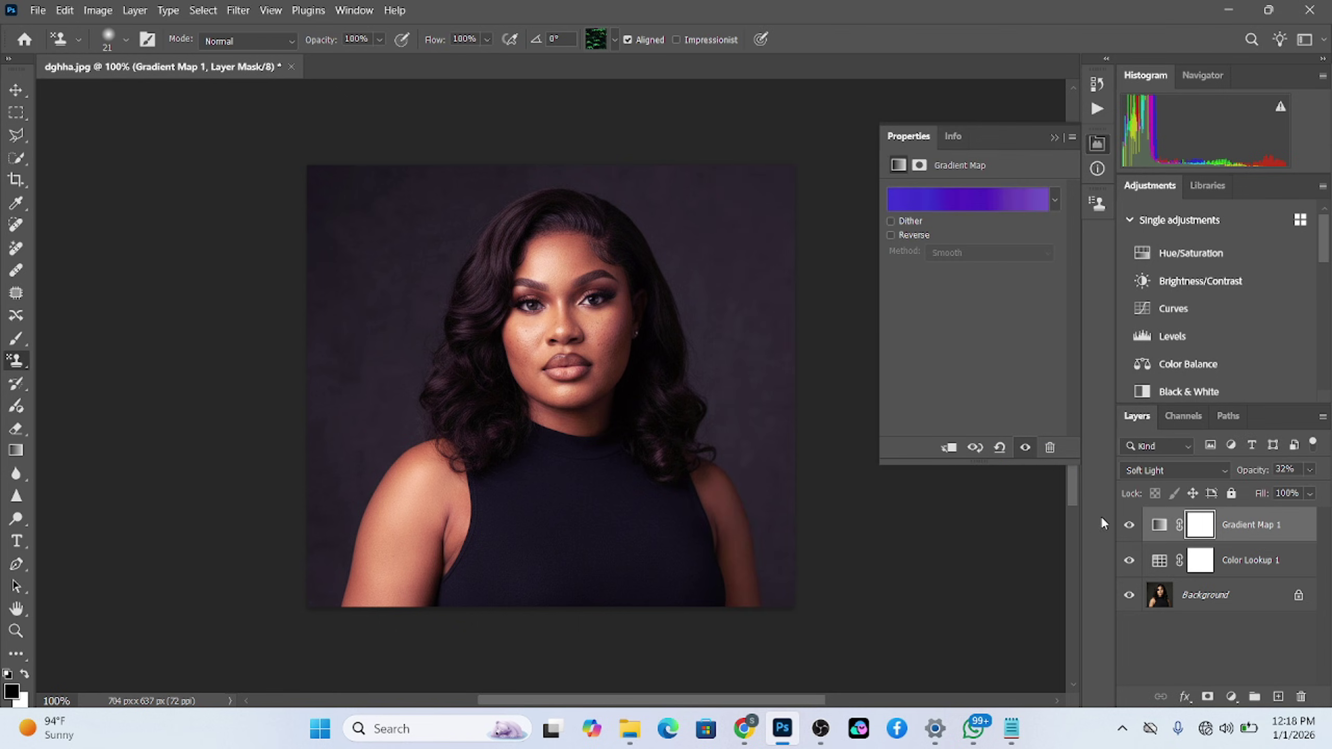
# Turn on Color Lookup 1 and group it with Gradient Map 1 into Group 1.
pyautogui.click(1129, 526)
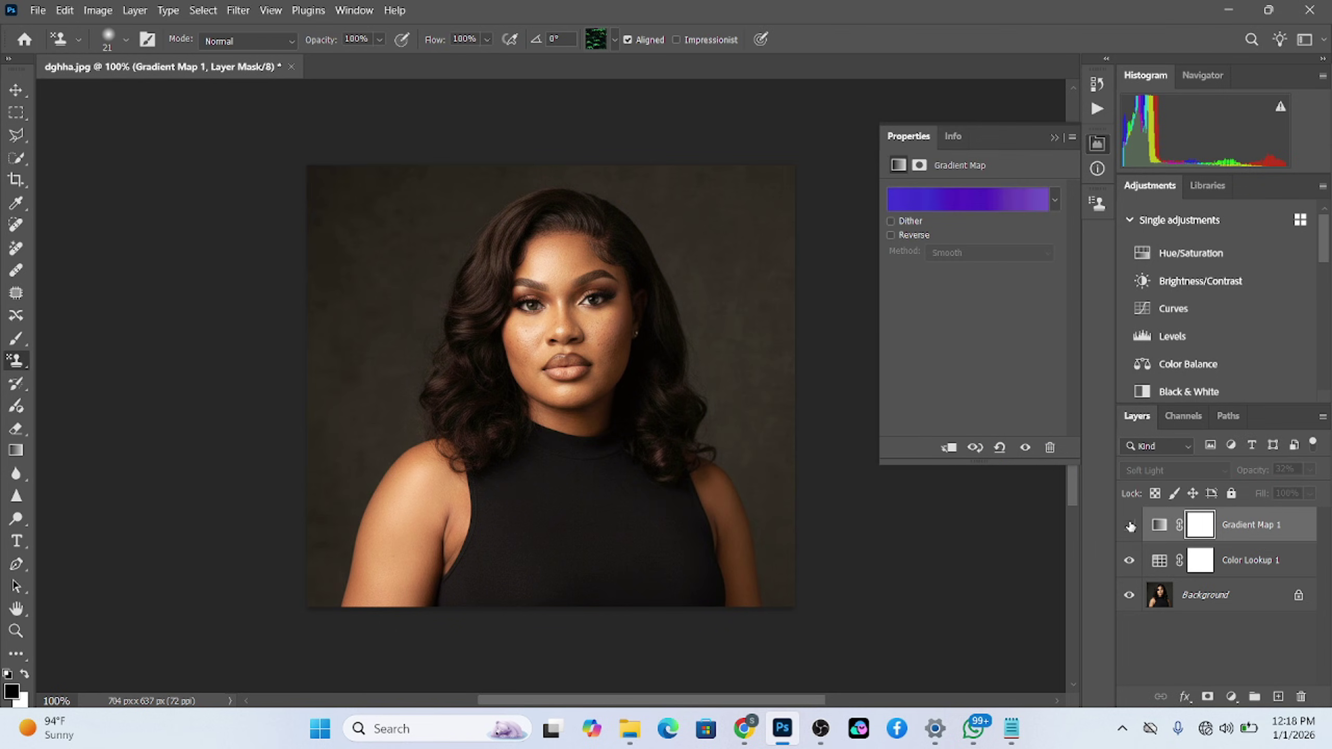
pyautogui.click(1130, 526)
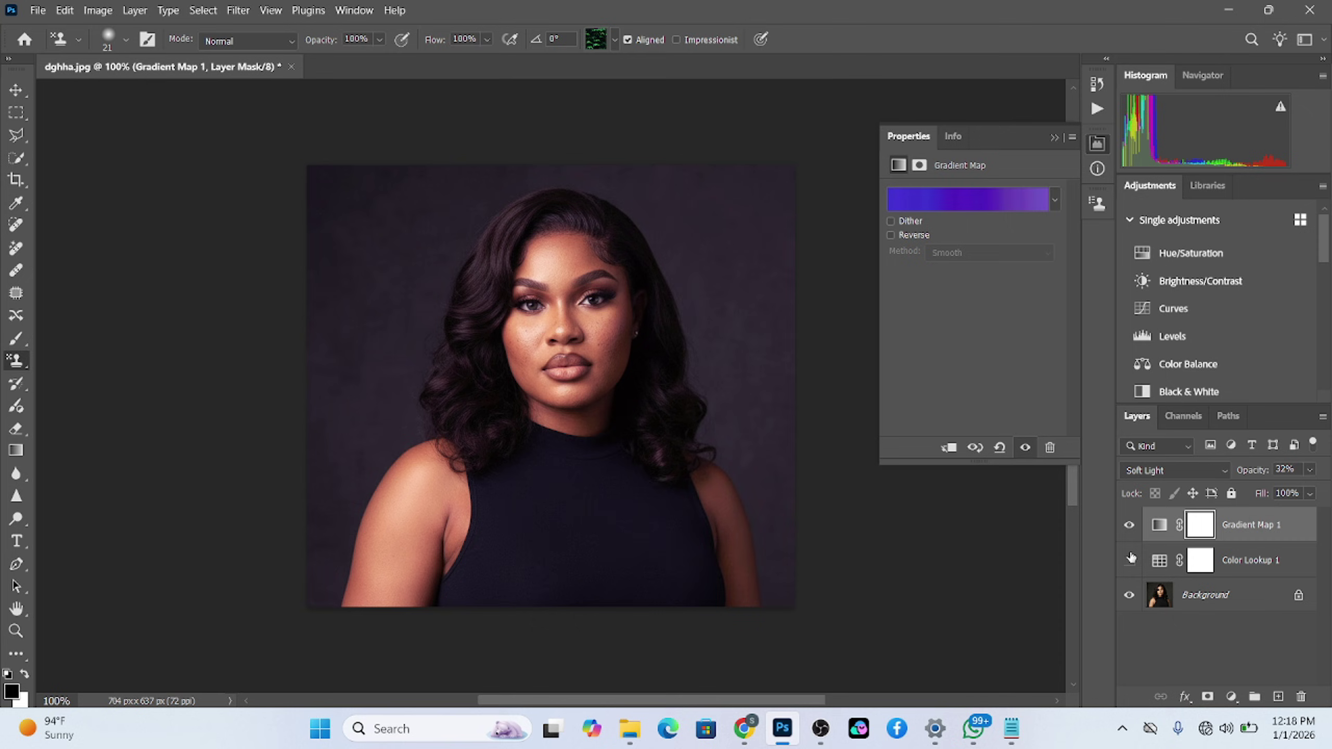
pyautogui.click(1130, 559)
pyautogui.keyDown('shift'); pyautogui.click(1145, 568); pyautogui.keyUp('shift')
pyautogui.hotkey('ctrl', 'g')
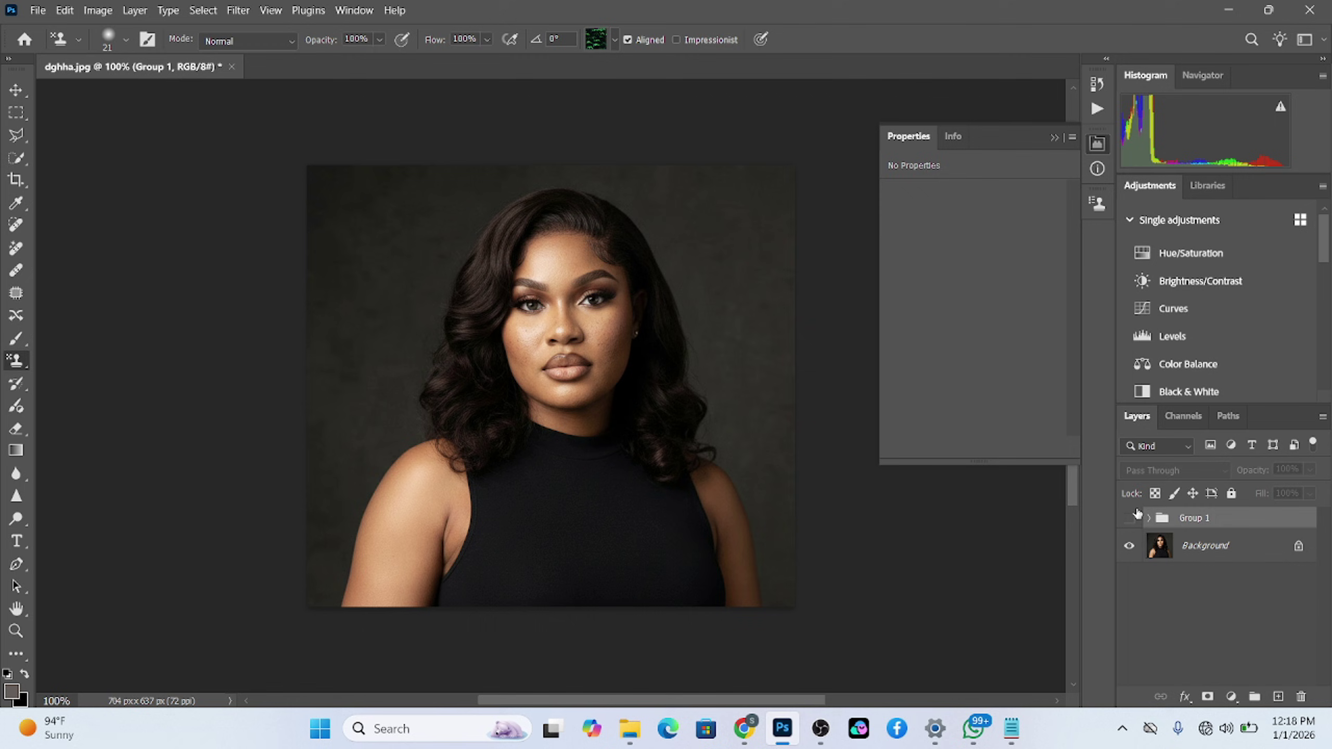
# Make Group 1 visible to bring back the purple gradient and Color Lookup grade.
pyautogui.click(1138, 514)
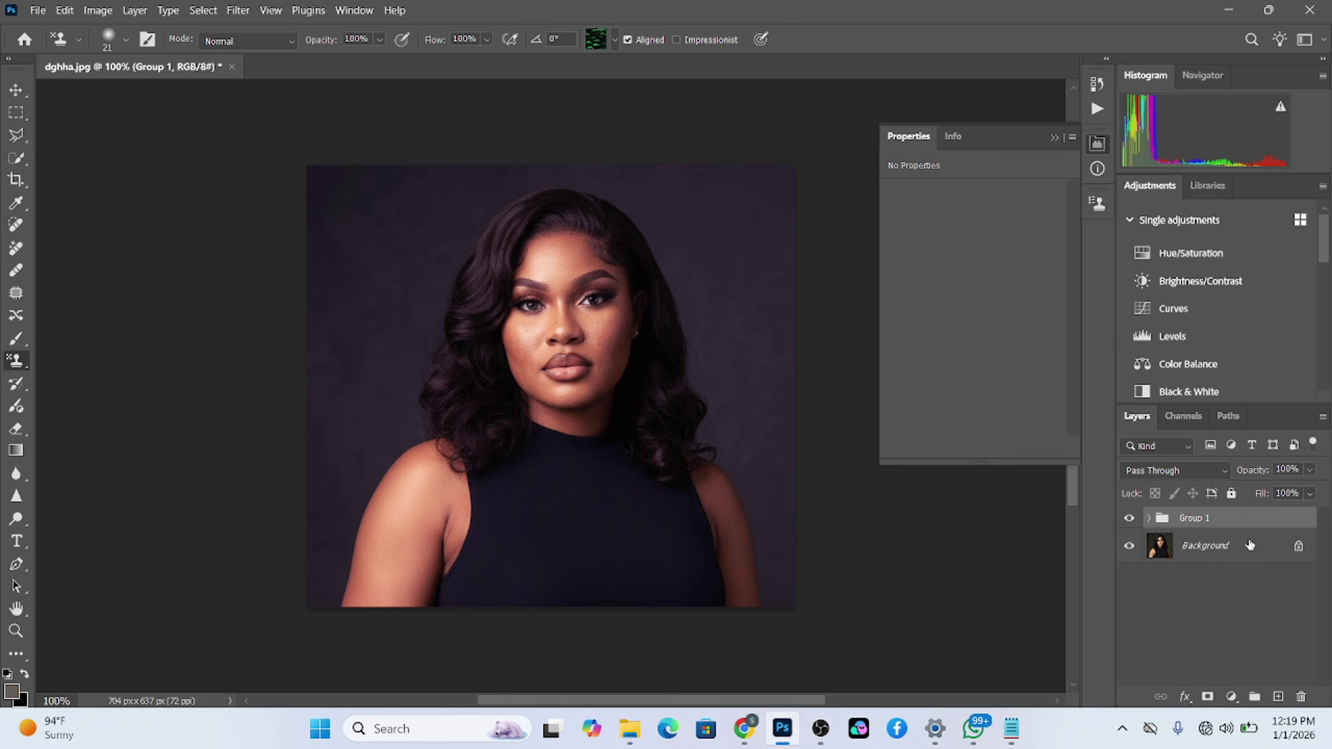
# Delete Group 1, then paint out blemishes on both cheeks with the Remove tool at size 9.
pyautogui.moveTo(1247, 519); pyautogui.dragTo(1298, 698)
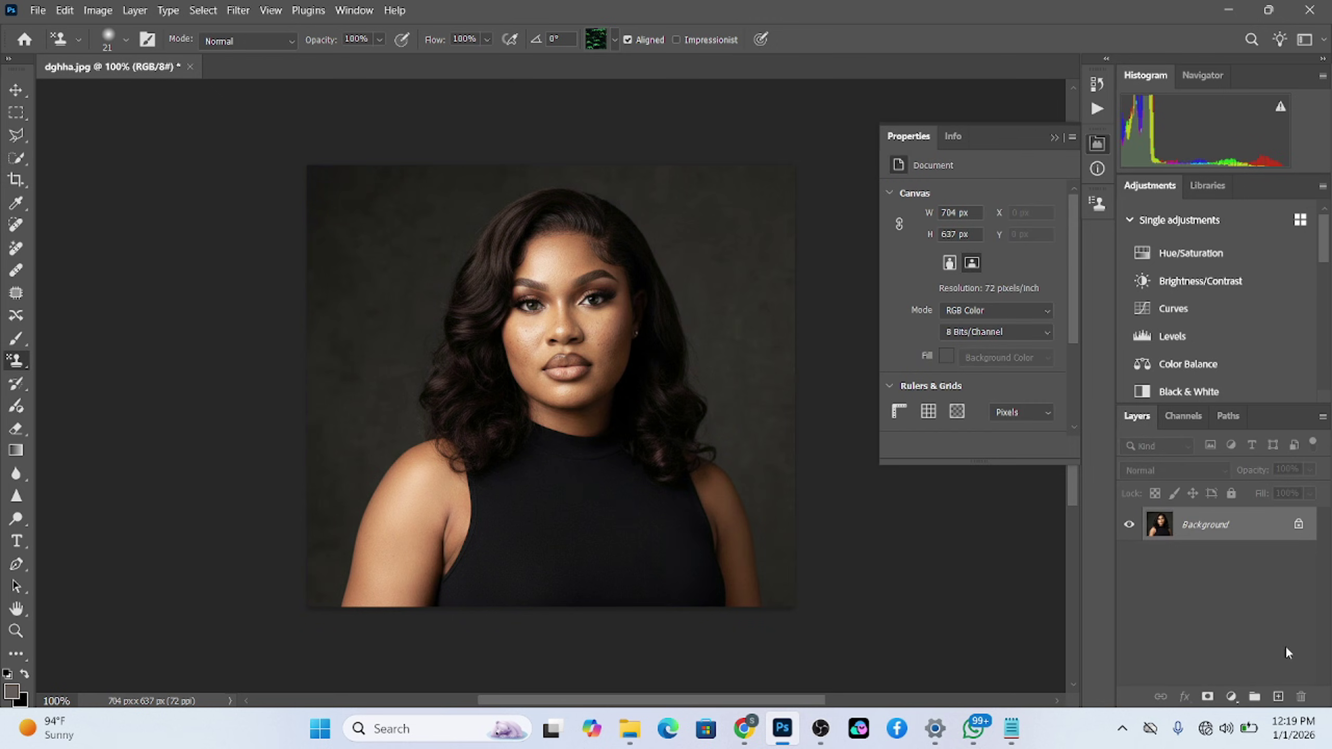
pyautogui.scroll(5, 619, 325)
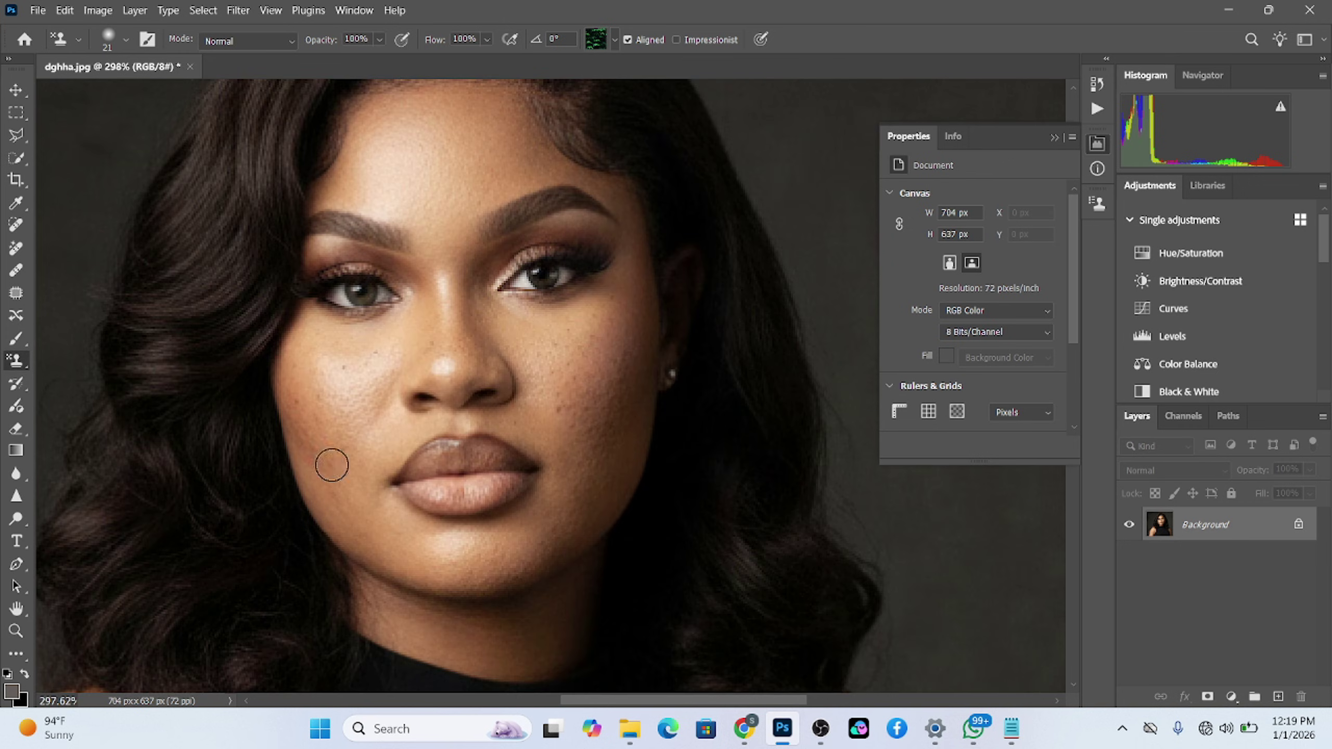
pyautogui.click(16, 247)
pyautogui.keyDown('alt'); pyautogui.click(16, 247); pyautogui.keyUp('alt')
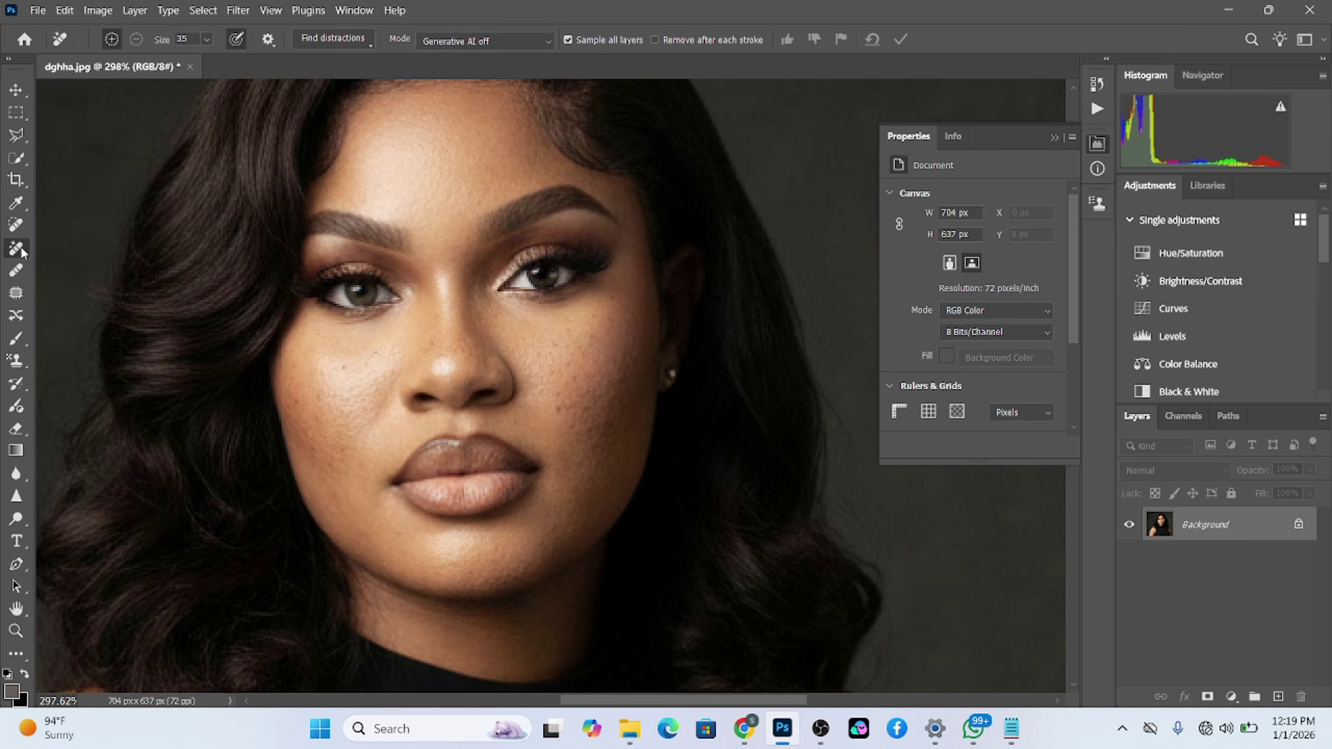
pyautogui.moveTo(550, 408); pyautogui.dragTo(586, 435)
pyautogui.moveTo(625, 351); pyautogui.dragTo(612, 417)
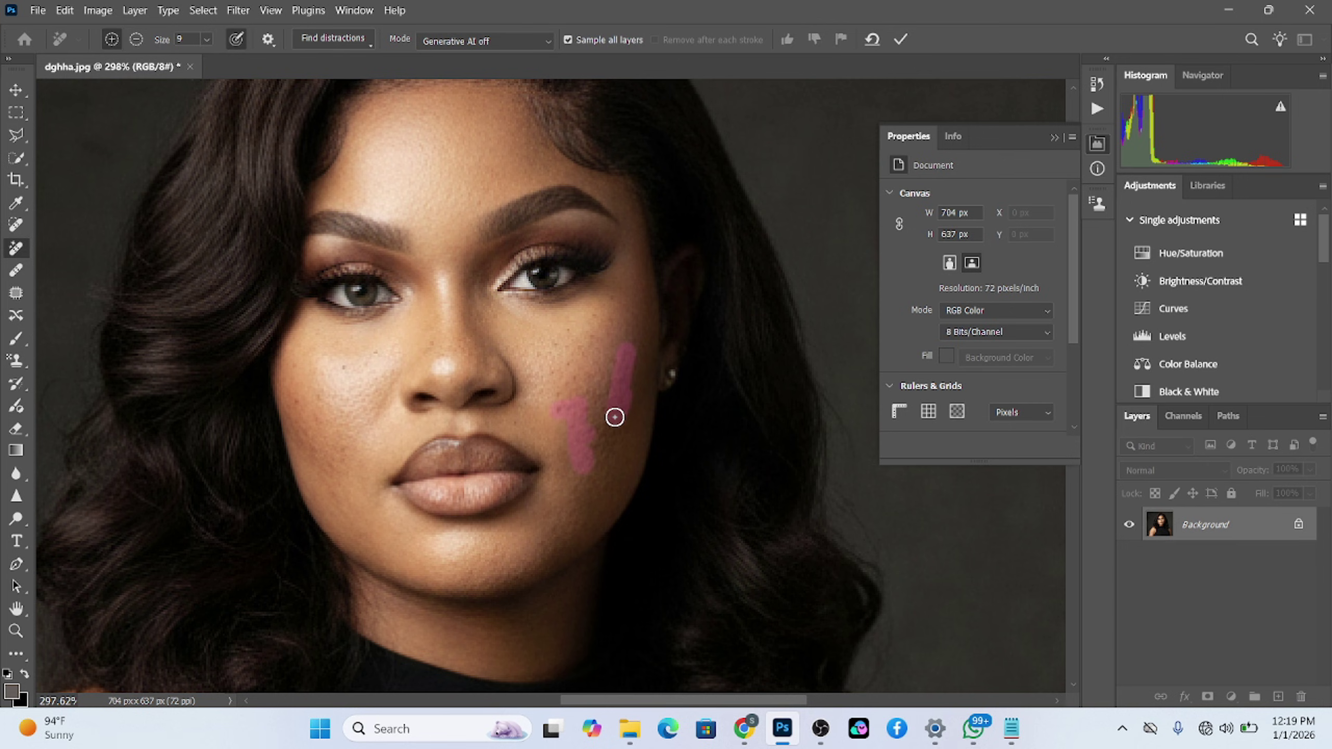
pyautogui.moveTo(291, 395)
pyautogui.mouseDown()
pyautogui.moveTo(336, 455)
pyautogui.moveTo(320, 399)
pyautogui.moveTo(362, 371)
pyautogui.mouseUp()
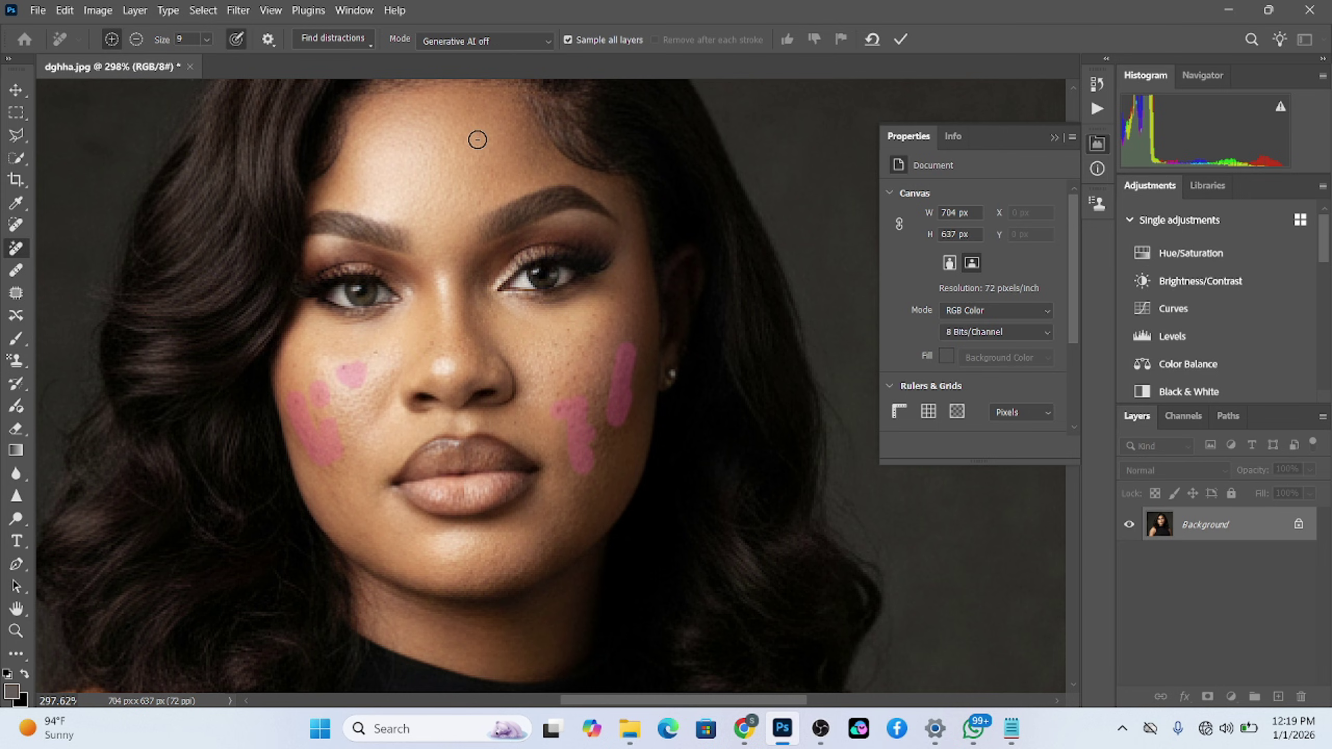
pyautogui.press('Return')
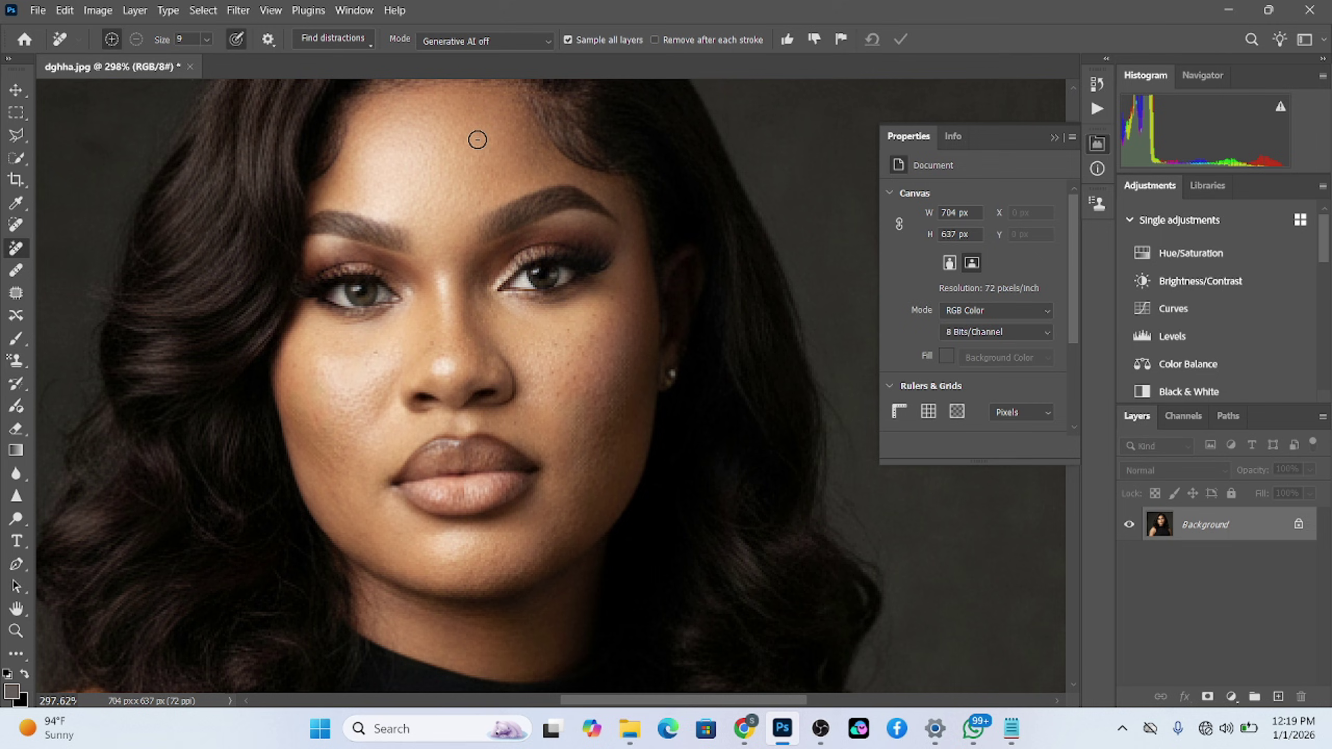
pyautogui.hotkey('ctrl', '0')
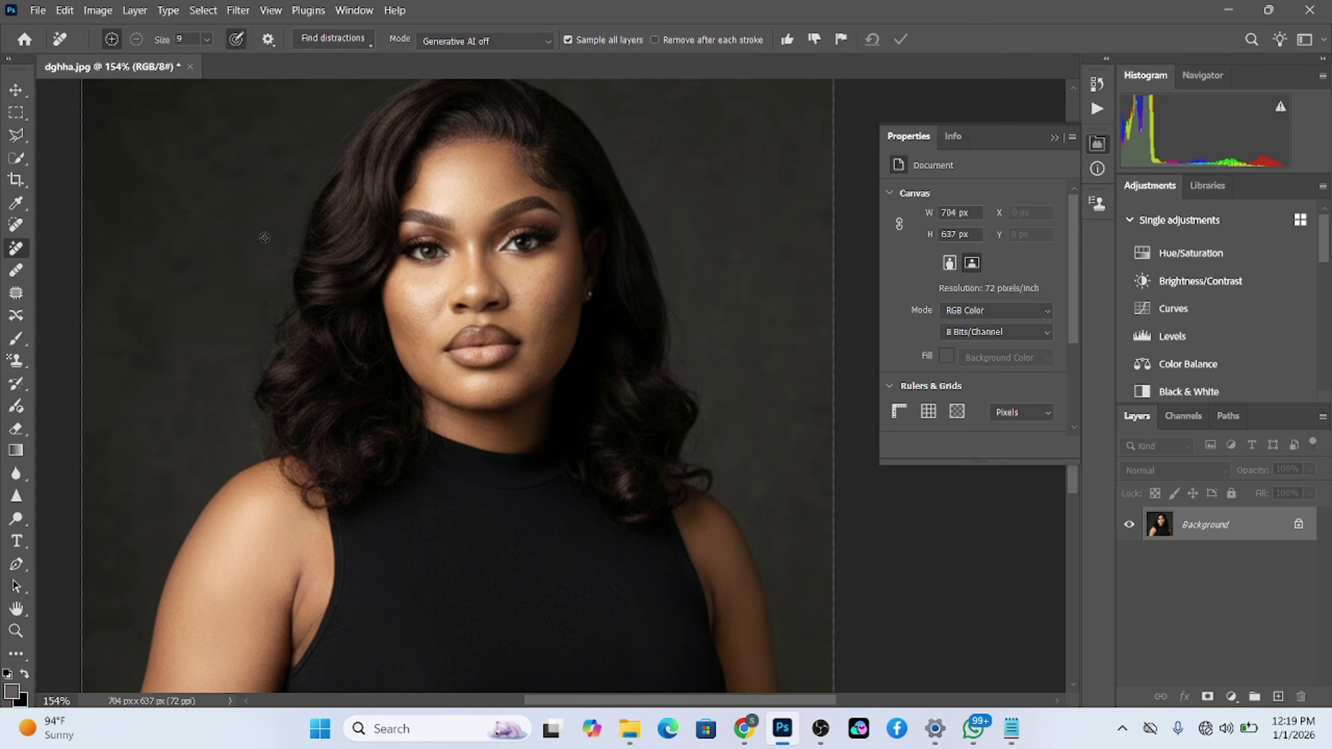